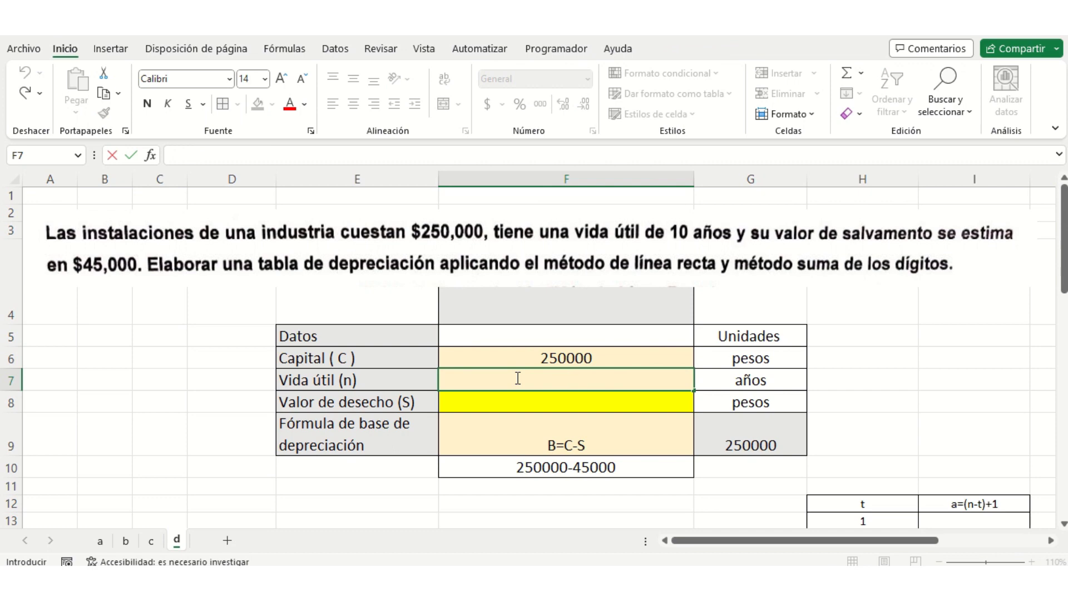
Enter 10 as the useful life in F7 and 45000 as the salvage value in F8
{"action": "type", "text": "10"}
{"action": "left_click", "coordinate": [619, 409]}
{"action": "key", "text": "Down"}
{"action": "key", "text": "Down"}
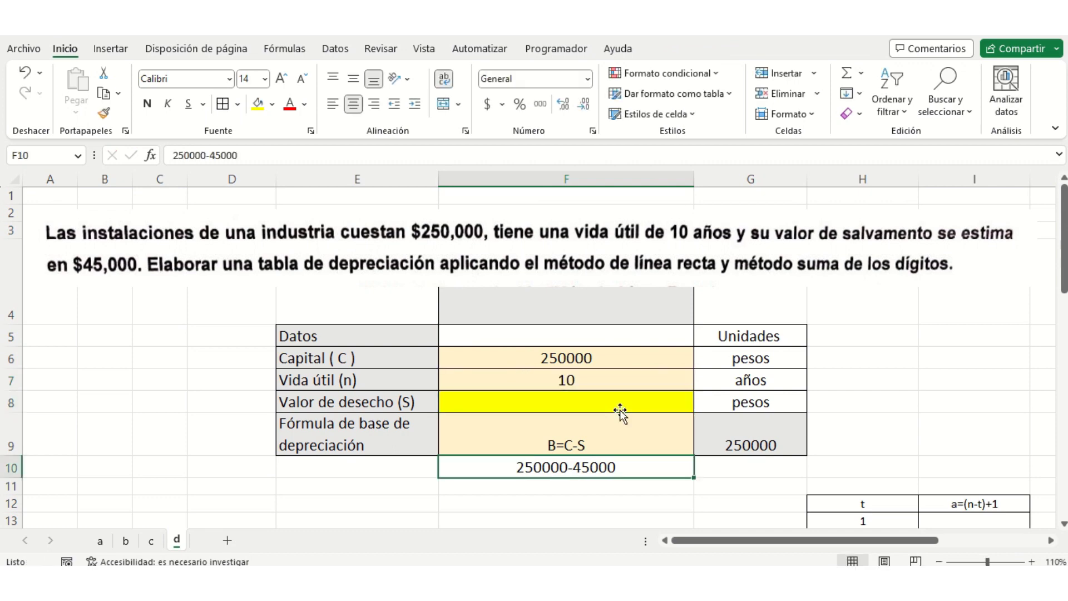
{"action": "left_click", "coordinate": [608, 401]}
{"action": "double_click", "coordinate": [609, 401]}
{"action": "type", "text": "45000"}
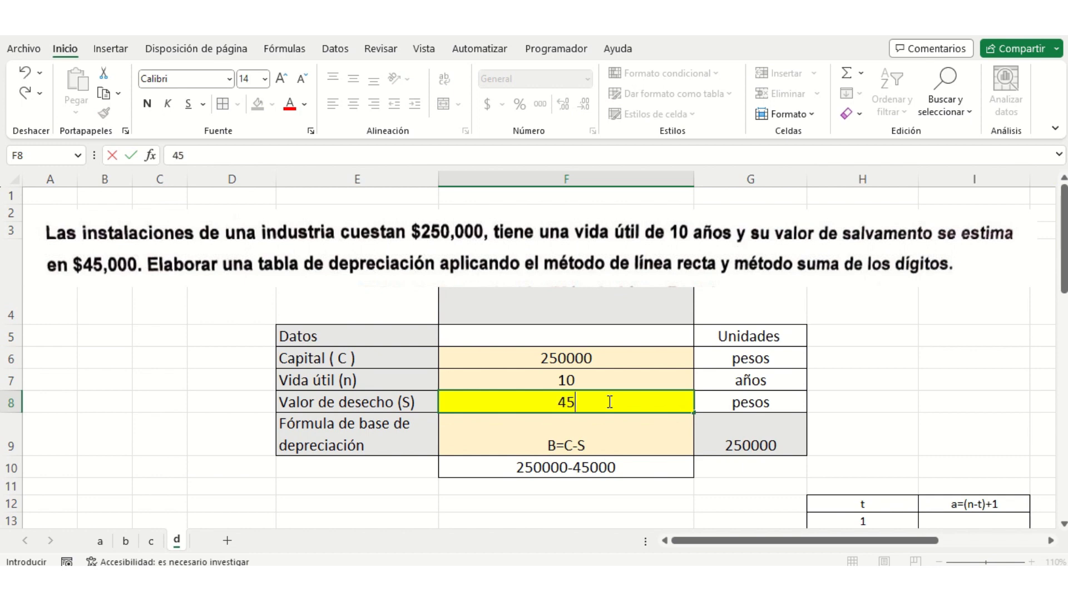
{"action": "left_click", "coordinate": [633, 473]}
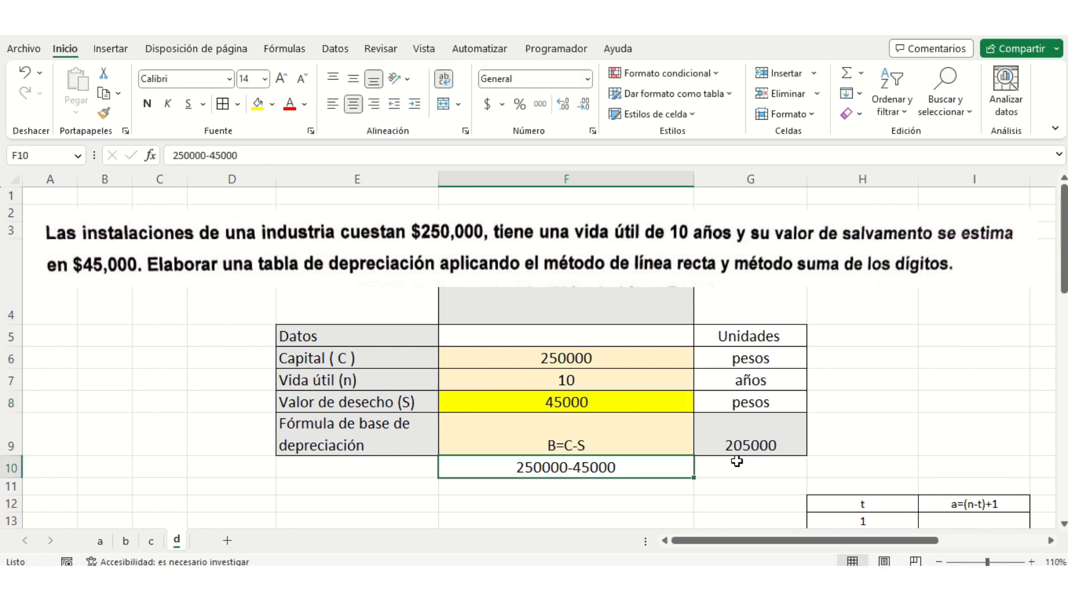
Title the data table in F4 as "Método de suma de digitos"
{"action": "double_click", "coordinate": [570, 317]}
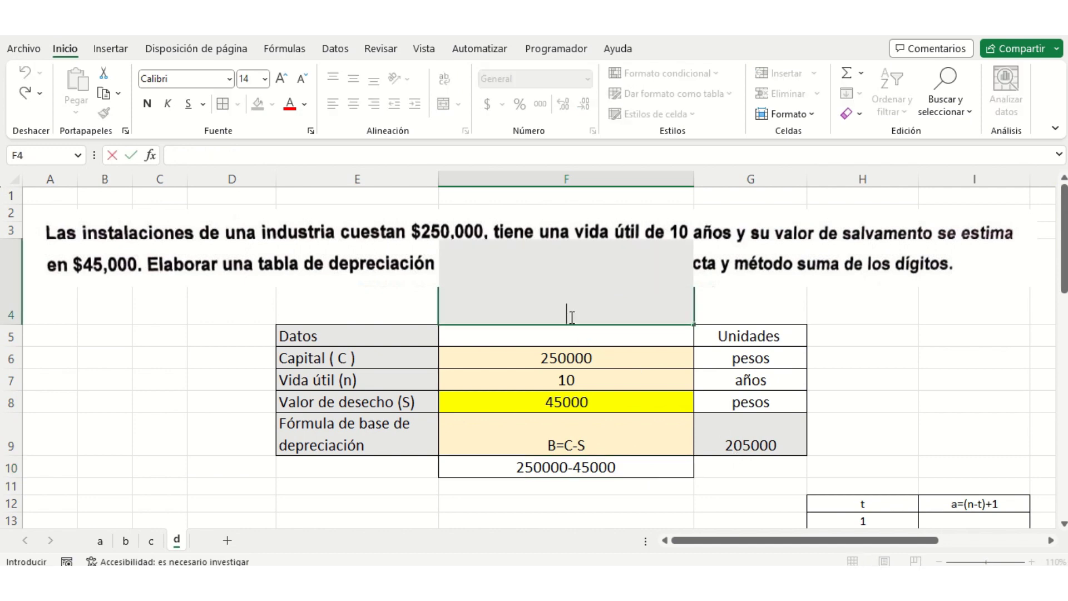
{"action": "type", "text": "Método de "}
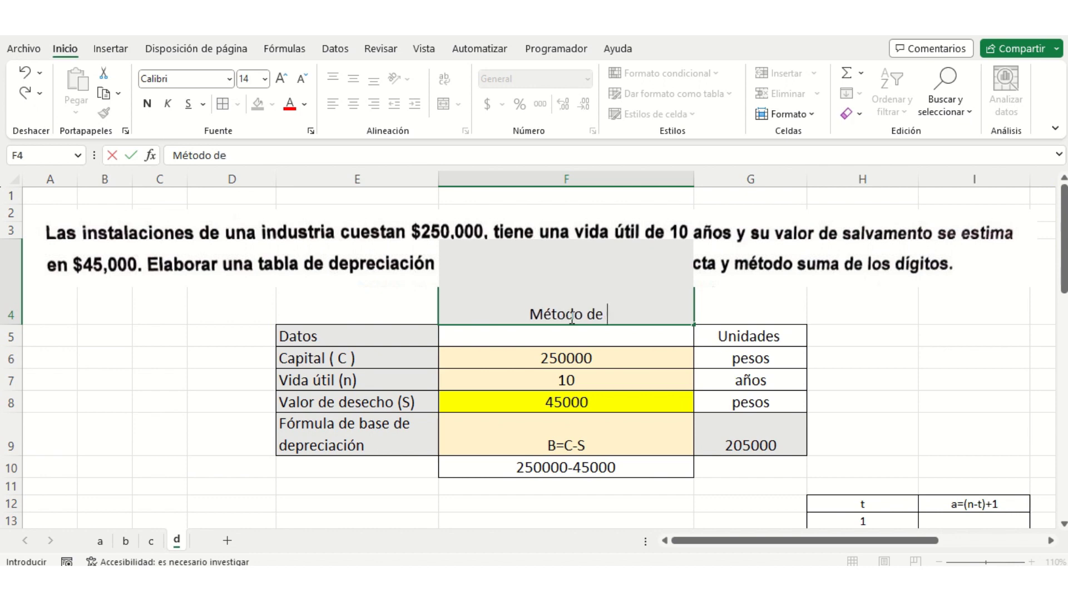
{"action": "type", "text": "suma de digi"}
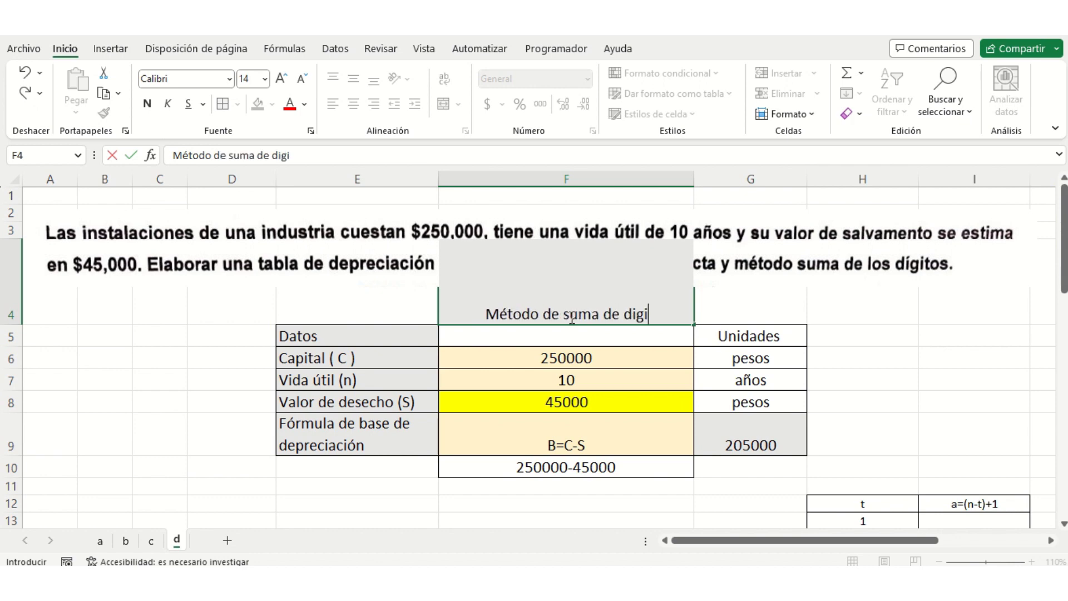
{"action": "type", "text": "tos"}
{"action": "key", "text": "Return"}
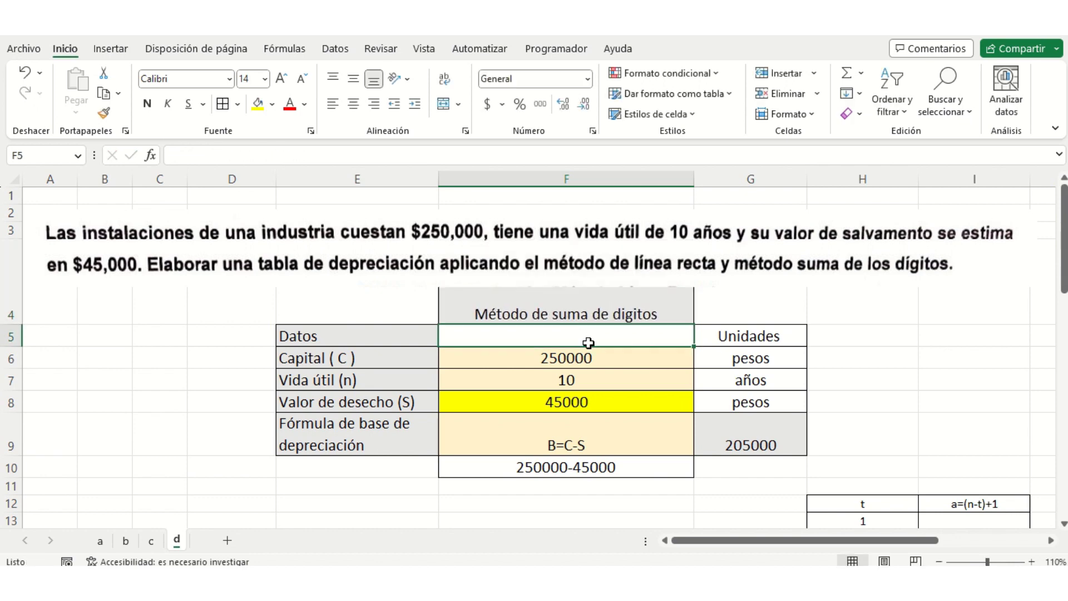
Compute a for t = 1 in I13 with =(10-H13)+1 and fill the formula down to t = 10 in I22
{"action": "scroll", "coordinate": [588, 342], "scroll_direction": "down", "scroll_amount": 1}
{"action": "scroll", "coordinate": [586, 343], "scroll_direction": "down", "scroll_amount": 1}
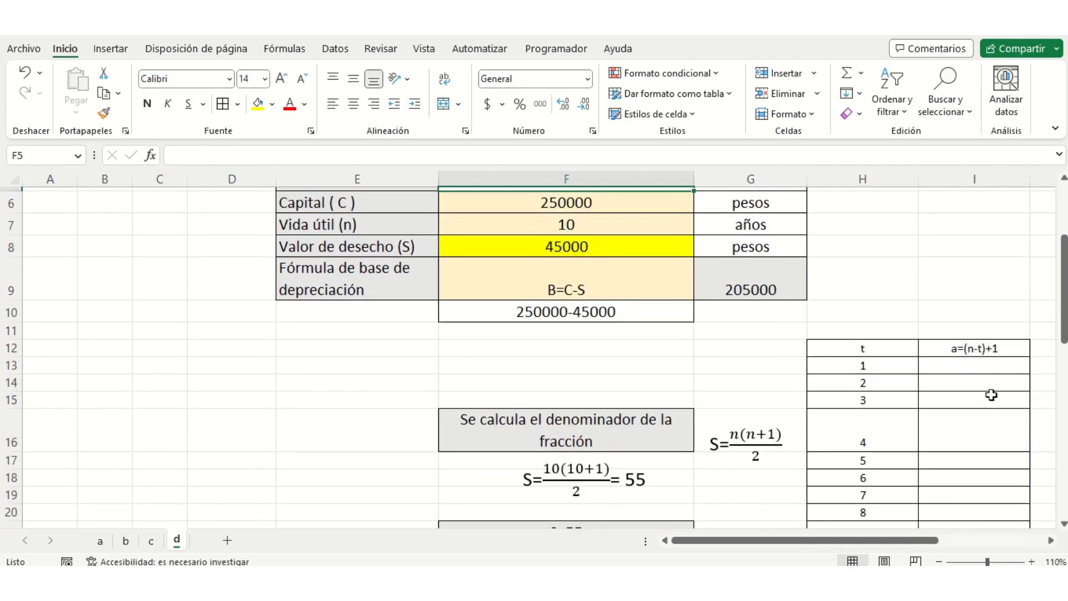
{"action": "double_click", "coordinate": [975, 366]}
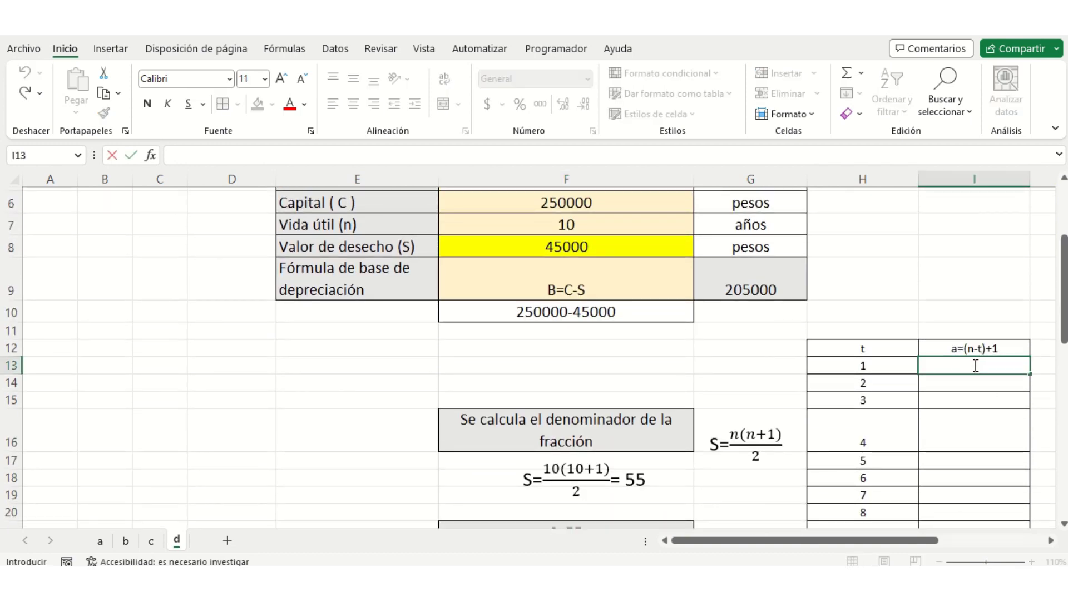
{"action": "type", "text": "=("}
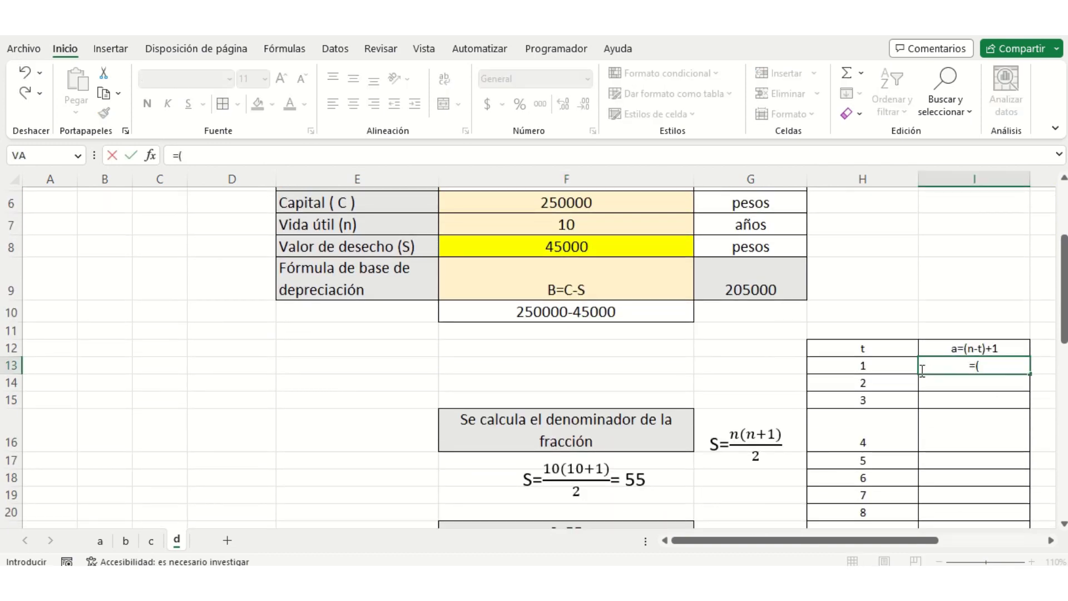
{"action": "type", "text": "10-"}
{"action": "left_click", "coordinate": [878, 363]}
{"action": "type", "text": ")"}
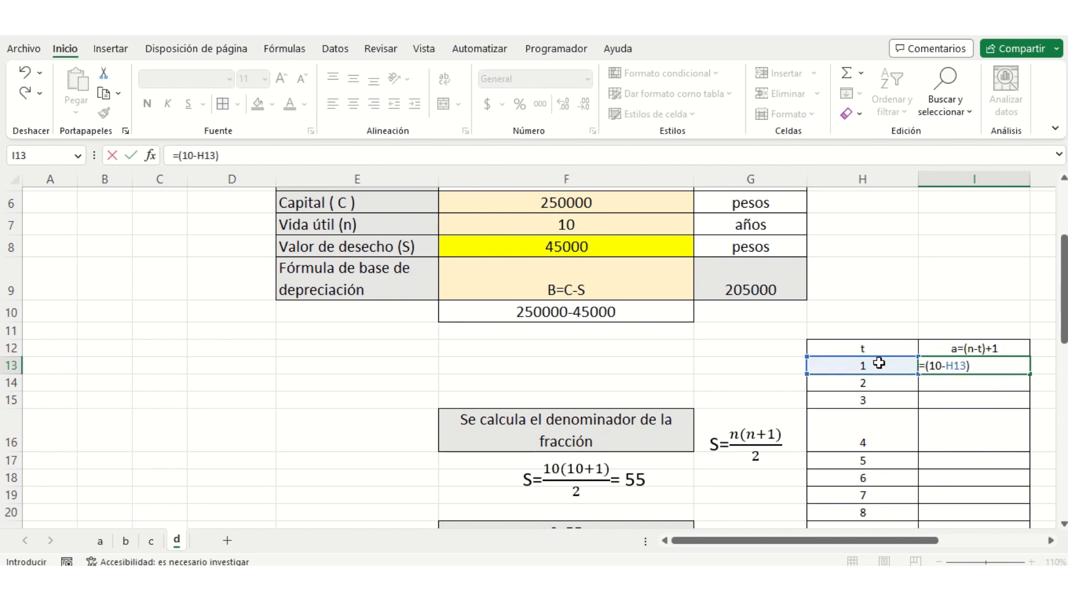
{"action": "type", "text": "+1"}
{"action": "key", "text": "Return"}
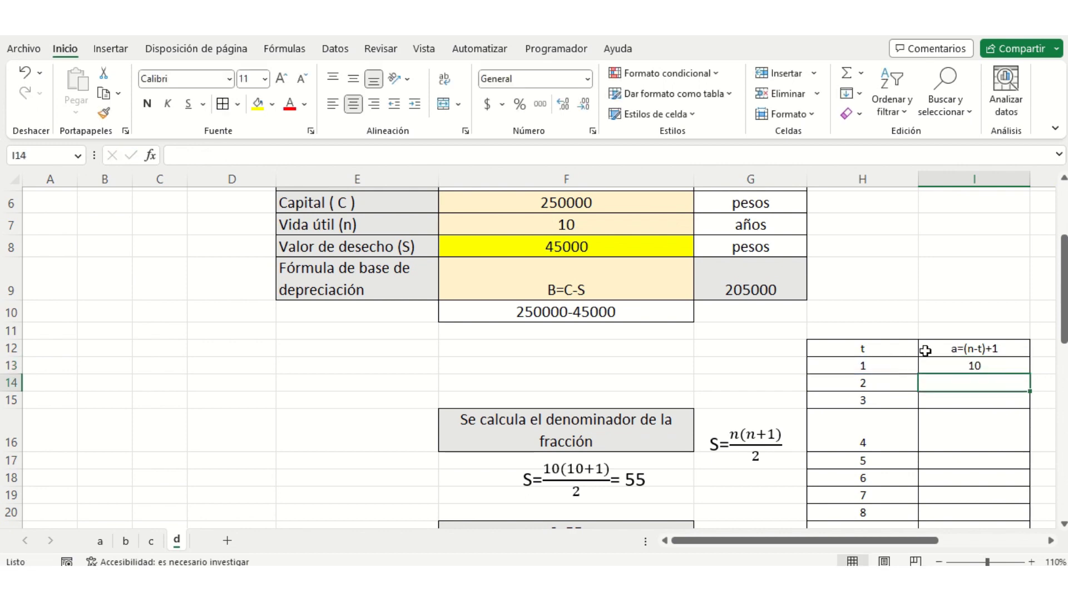
{"action": "left_click", "coordinate": [996, 368]}
{"action": "left_click_drag", "start_coordinate": [1031, 377], "coordinate": [1006, 442]}
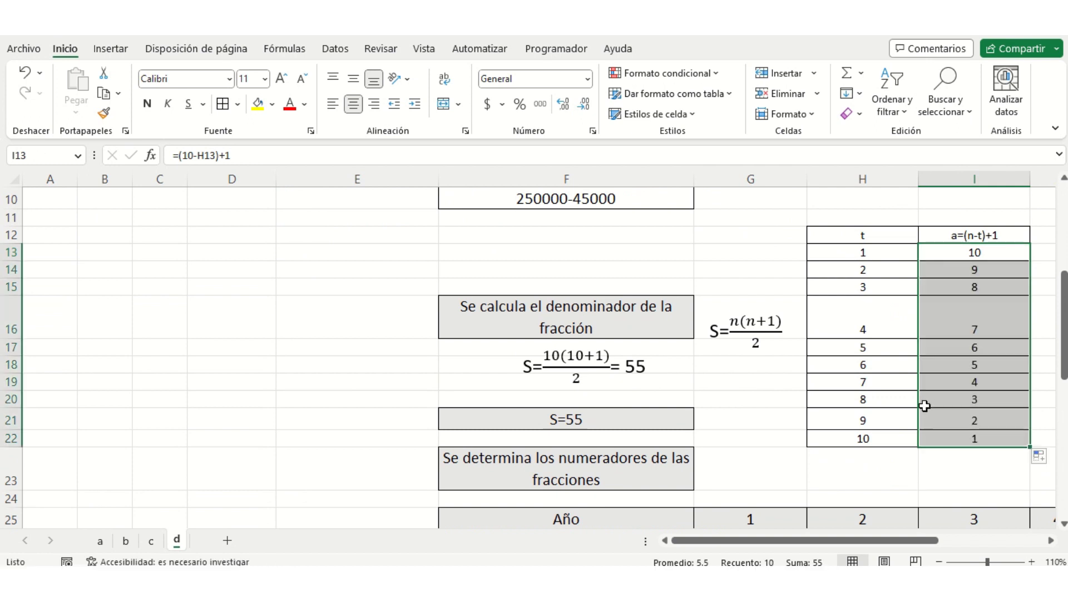
Calculate the year 1 fraction in G27 with the formula =G26/55
{"action": "scroll", "coordinate": [670, 375], "scroll_direction": "up", "scroll_amount": 1}
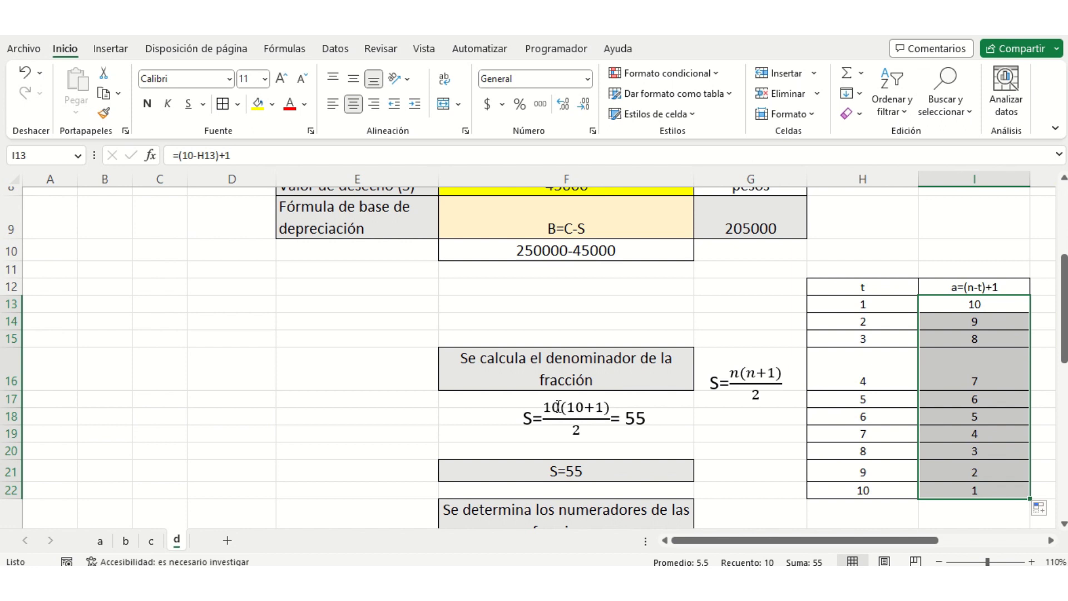
{"action": "scroll", "coordinate": [626, 429], "scroll_direction": "down", "scroll_amount": 2}
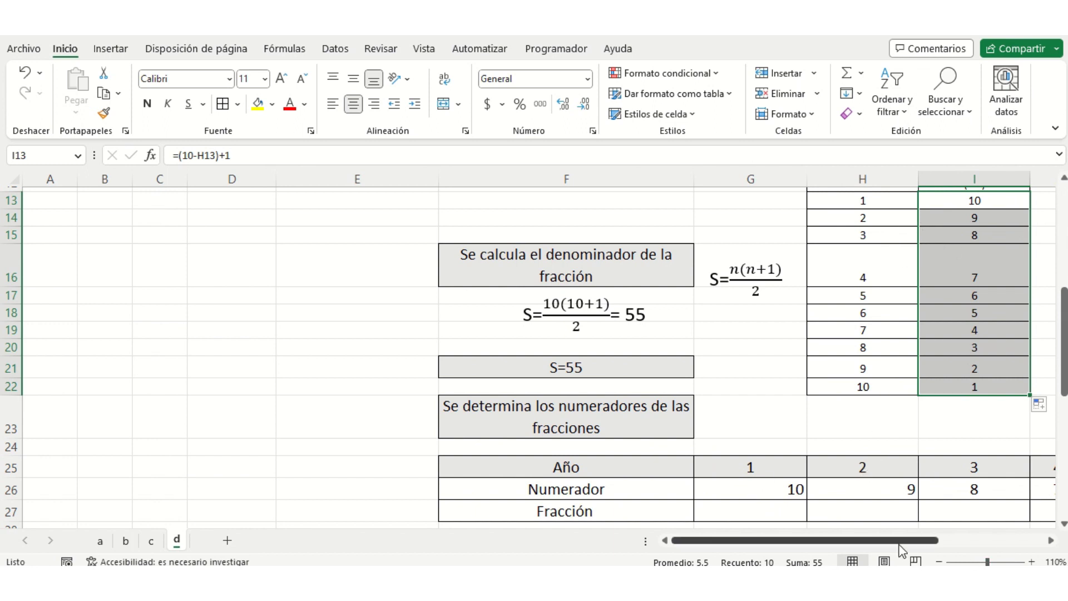
{"action": "left_click_drag", "start_coordinate": [899, 541], "coordinate": [992, 545]}
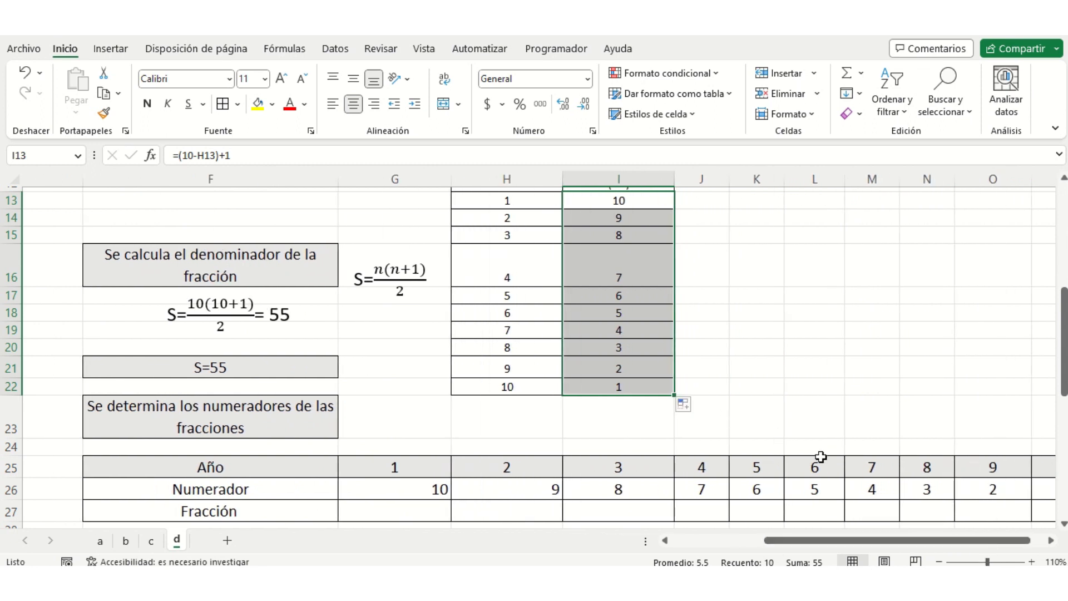
{"action": "left_click_drag", "start_coordinate": [539, 332], "coordinate": [629, 342]}
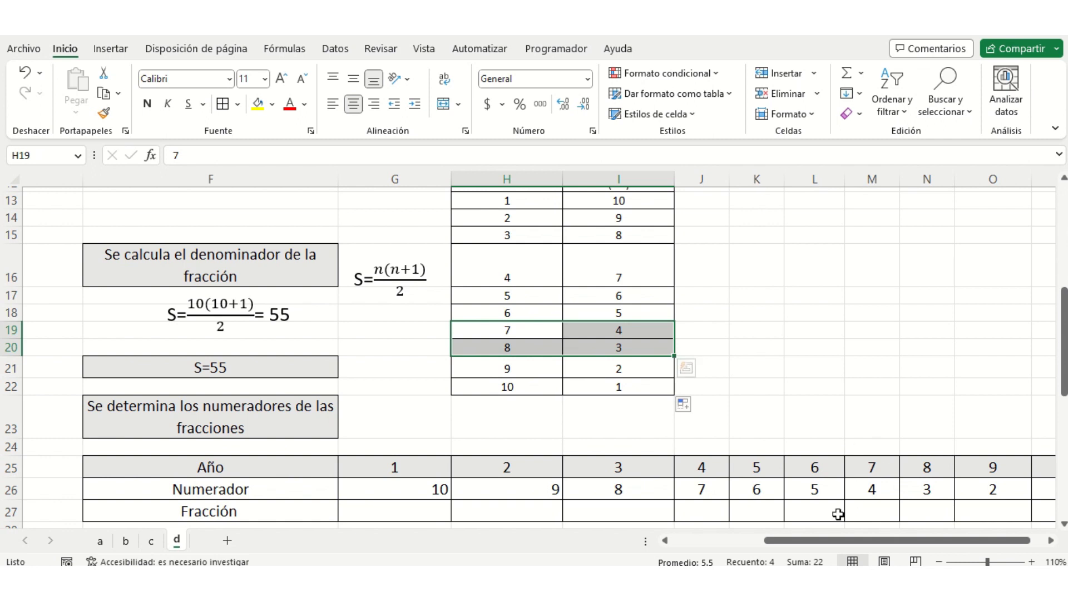
{"action": "mouse_move", "coordinate": [842, 536]}
{"action": "left_mouse_down"}
{"action": "mouse_move", "coordinate": [896, 543]}
{"action": "mouse_move", "coordinate": [855, 542]}
{"action": "left_mouse_up"}
{"action": "double_click", "coordinate": [523, 511]}
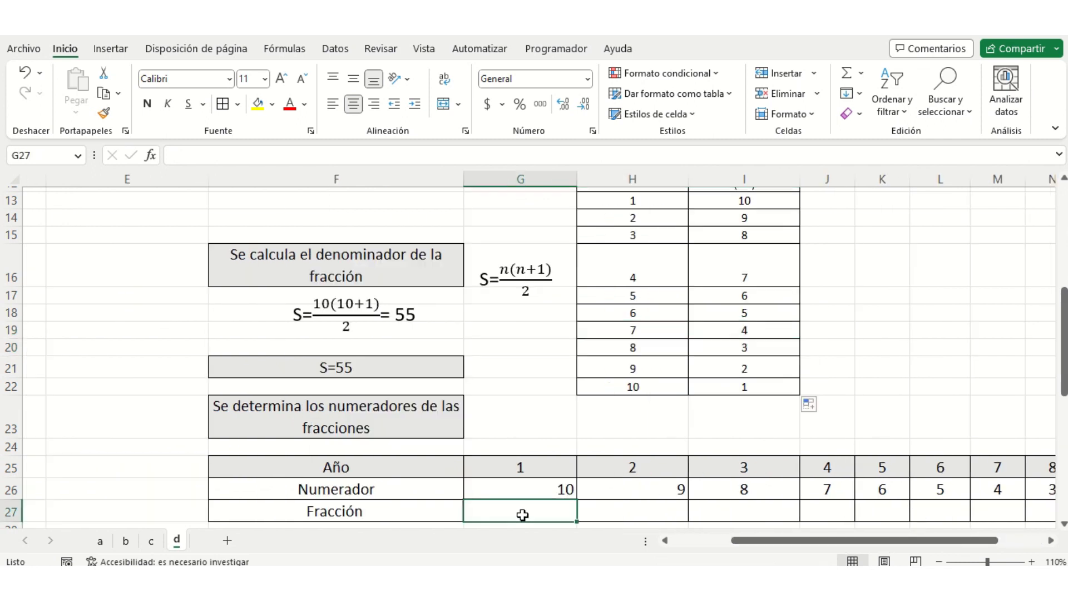
{"action": "type", "text": "="}
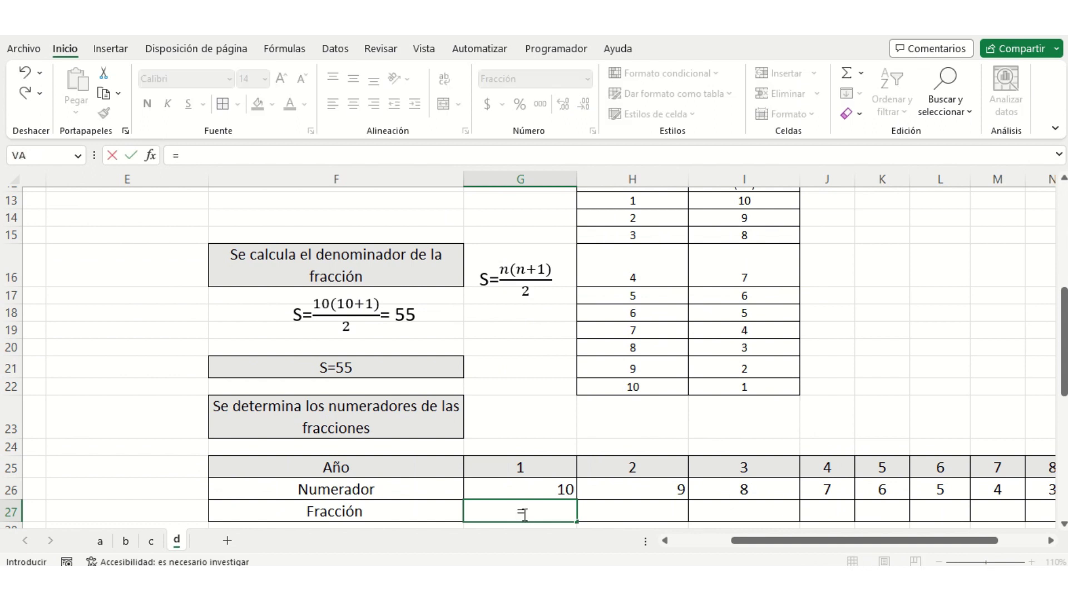
{"action": "left_click", "coordinate": [544, 489]}
{"action": "type", "text": "/"}
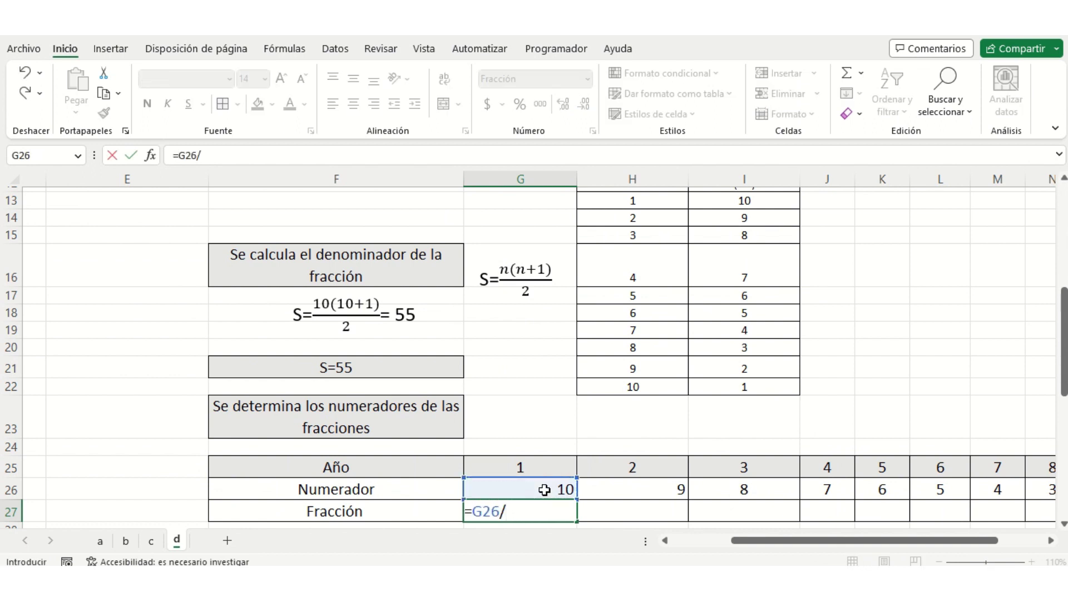
{"action": "type", "text": "55"}
{"action": "key", "text": "Return"}
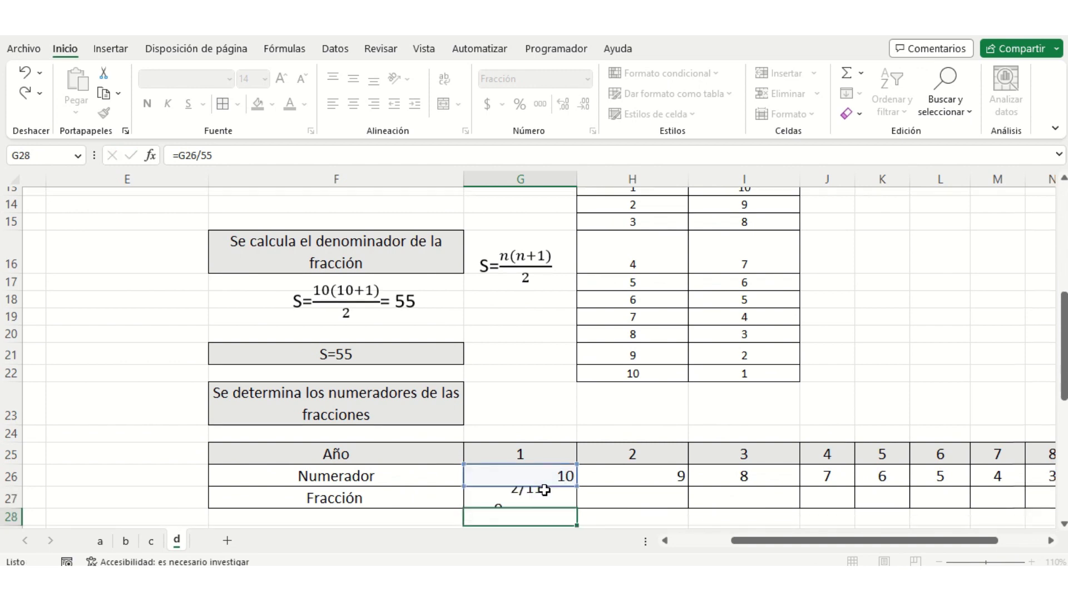
Fill the fraction formula from G27 across to year 10 in P27
{"action": "left_click", "coordinate": [568, 491]}
{"action": "left_click_drag", "start_coordinate": [576, 500], "coordinate": [784, 495]}
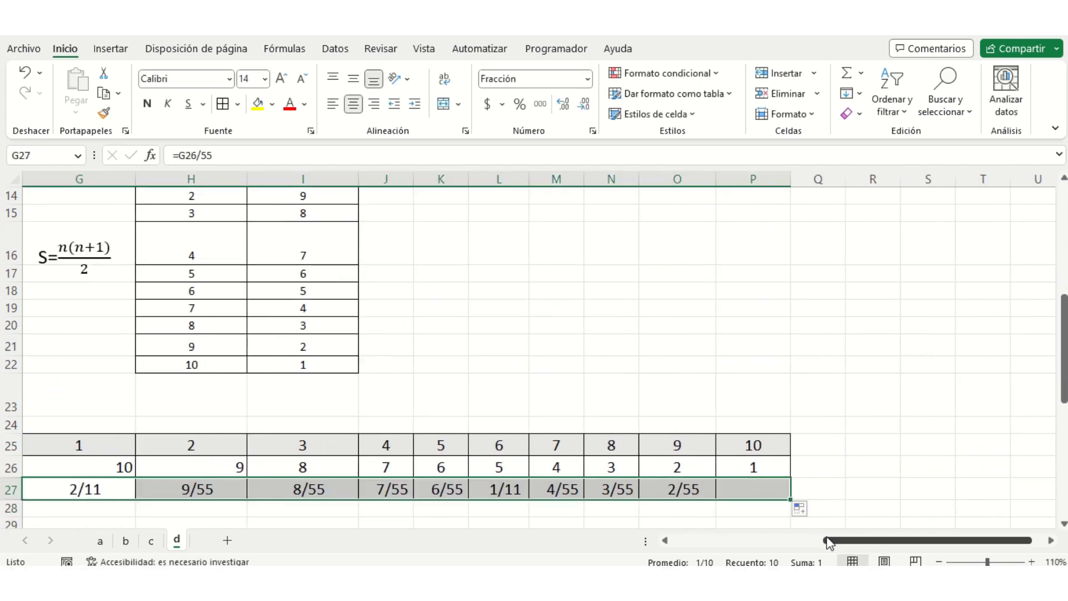
{"action": "left_click_drag", "start_coordinate": [835, 541], "coordinate": [795, 542]}
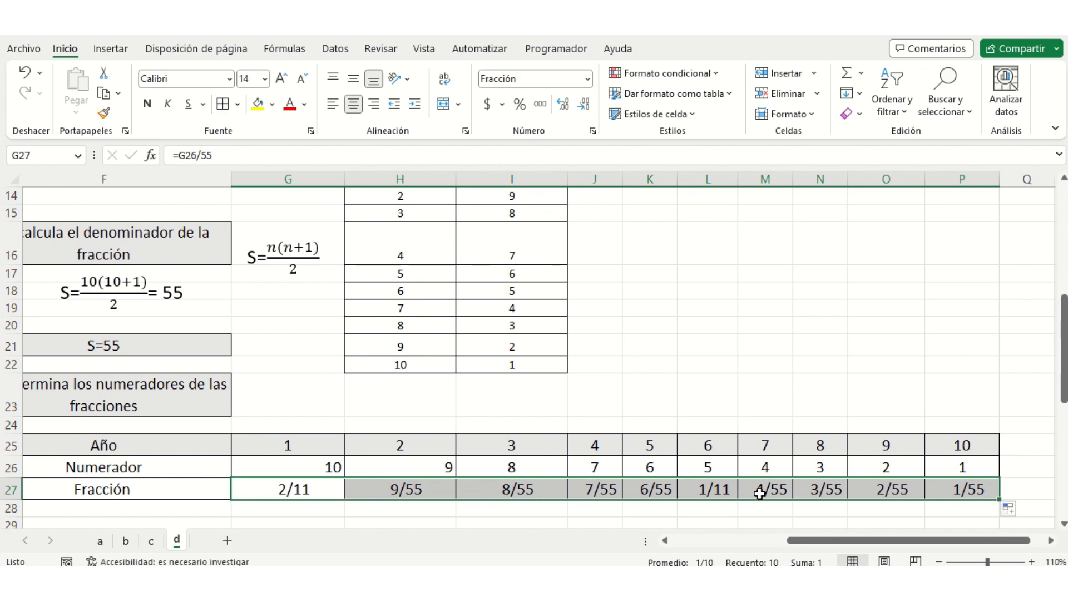
Transpose the fractions G27:P27 into the FRACCIÓN column of the depreciation table, starting at E34, with TRANSPONER
{"action": "scroll", "coordinate": [751, 492], "scroll_direction": "down", "scroll_amount": 1}
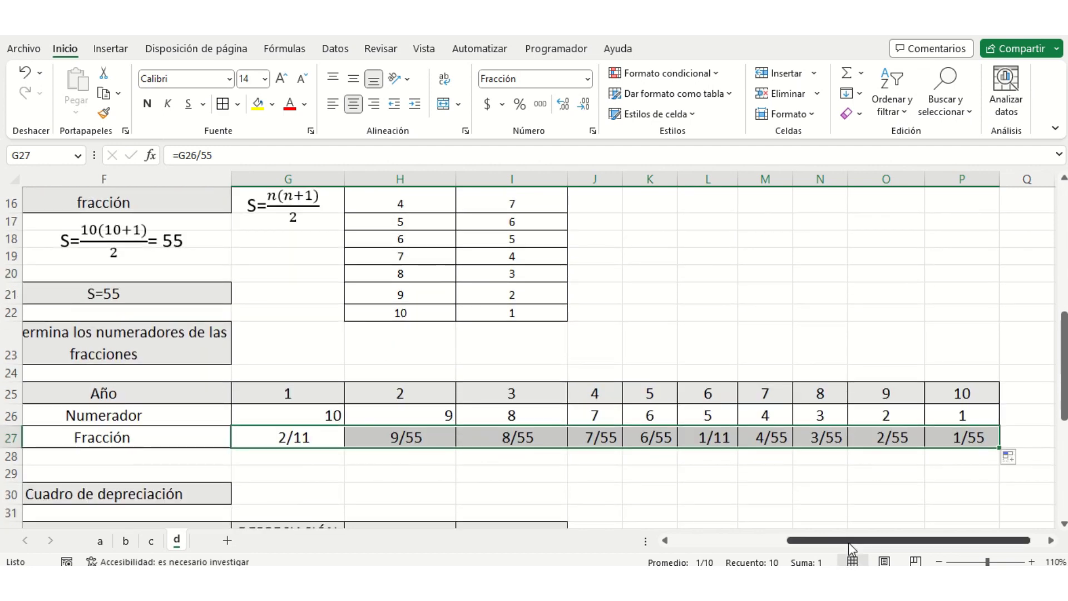
{"action": "scroll", "coordinate": [849, 543], "scroll_direction": "left", "scroll_amount": 3}
{"action": "scroll", "coordinate": [694, 514], "scroll_direction": "down", "scroll_amount": 3}
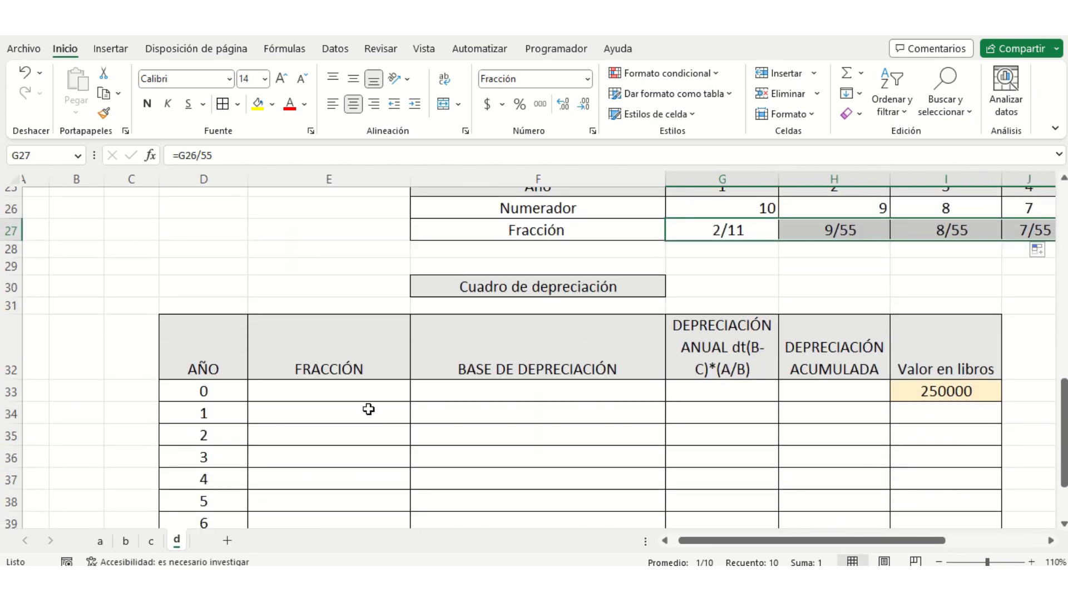
{"action": "double_click", "coordinate": [370, 410]}
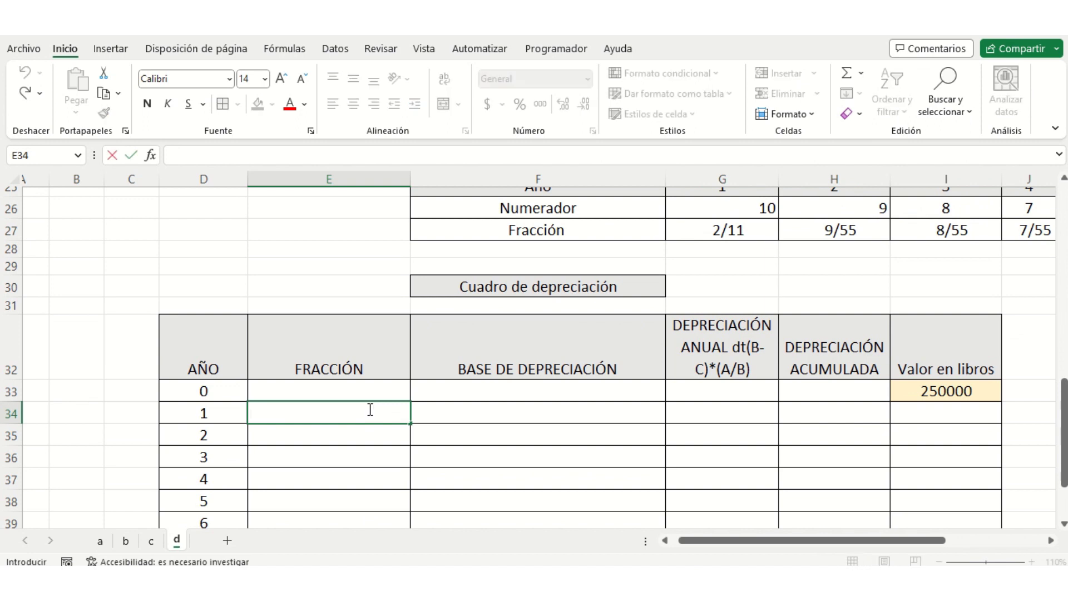
{"action": "type", "text": "=transpone"}
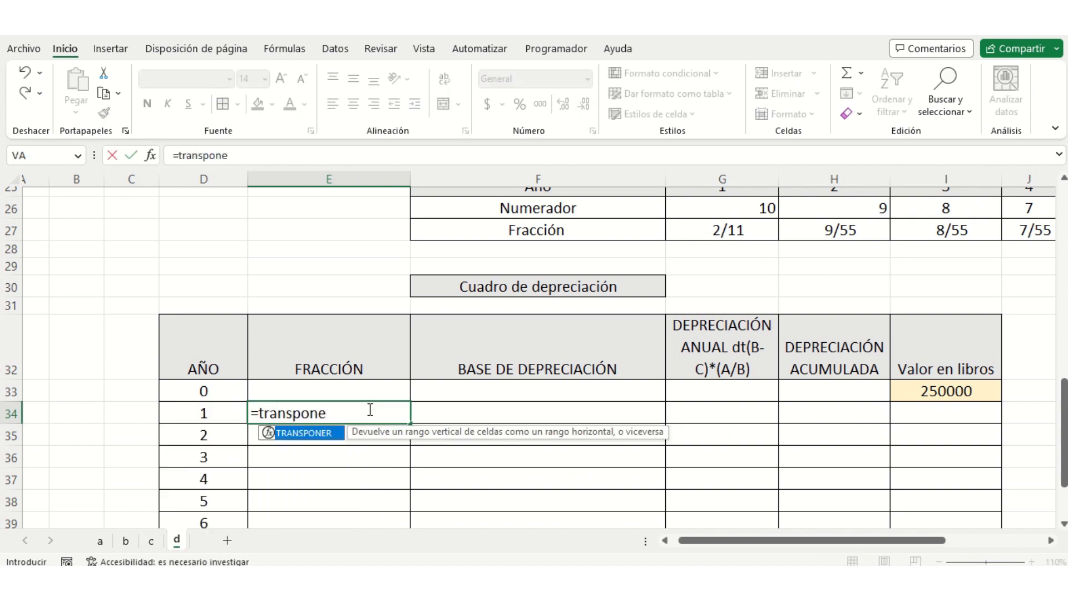
{"action": "type", "text": "r("}
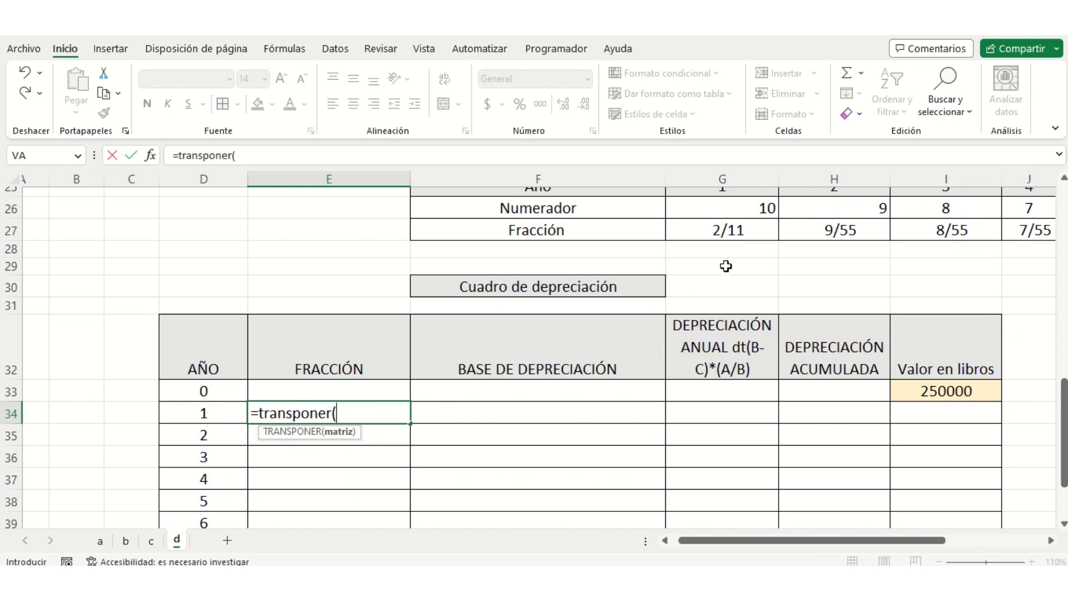
{"action": "left_click_drag", "start_coordinate": [742, 232], "coordinate": [782, 228]}
{"action": "key", "text": "Return"}
Enter 205000 as the year 1 depreciation base in F34 and copy it down through year 8 in F41
{"action": "scroll", "coordinate": [829, 514], "scroll_direction": "left", "scroll_amount": 3}
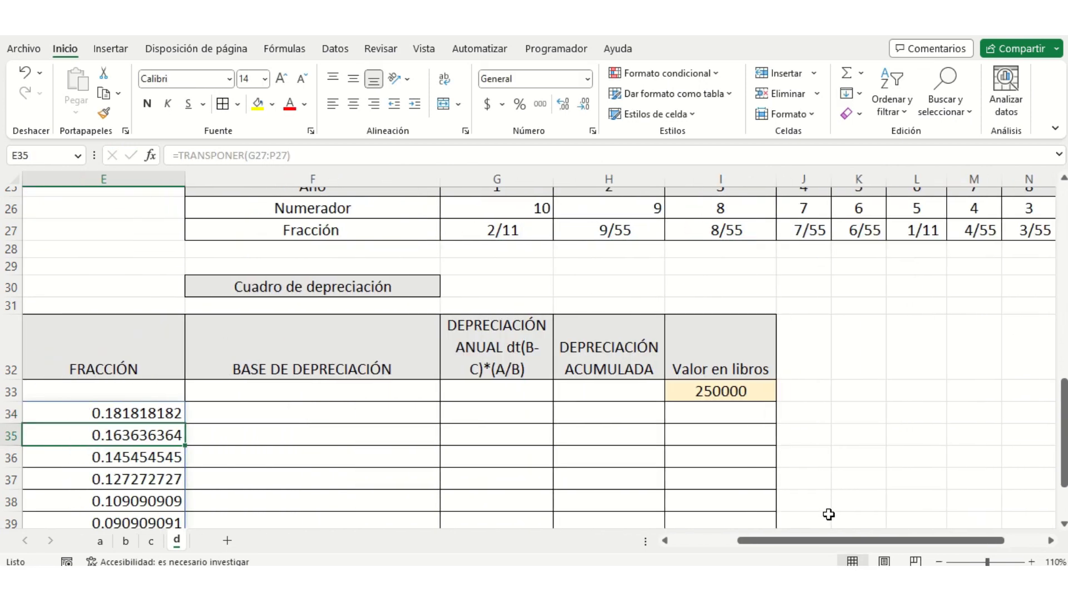
{"action": "left_click_drag", "start_coordinate": [824, 540], "coordinate": [779, 540]}
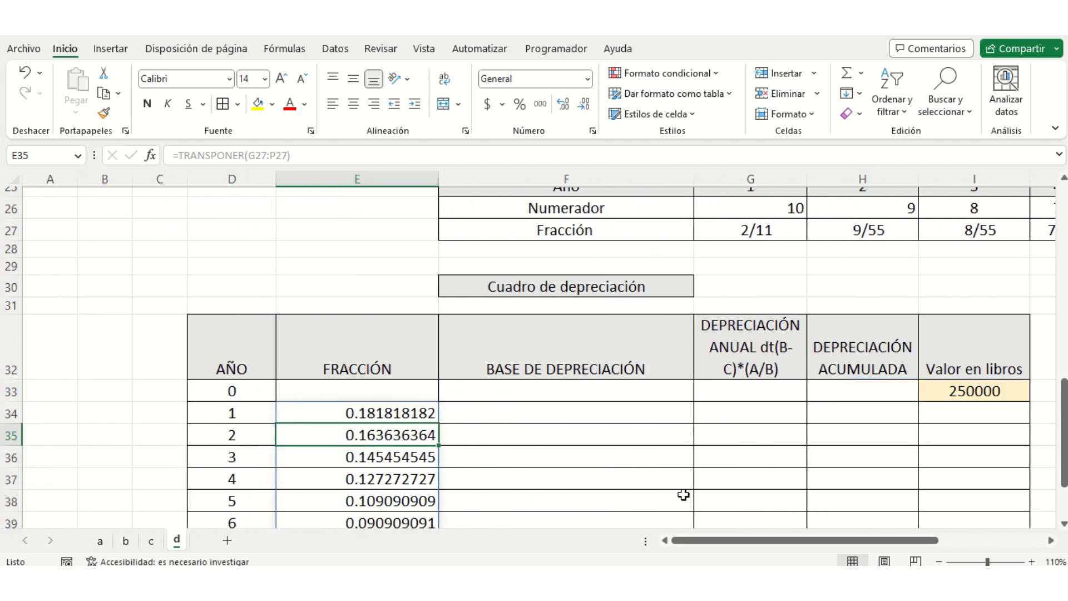
{"action": "left_click", "coordinate": [584, 405]}
{"action": "type", "text": "="}
{"action": "scroll", "coordinate": [581, 407], "scroll_direction": "up", "scroll_amount": 9}
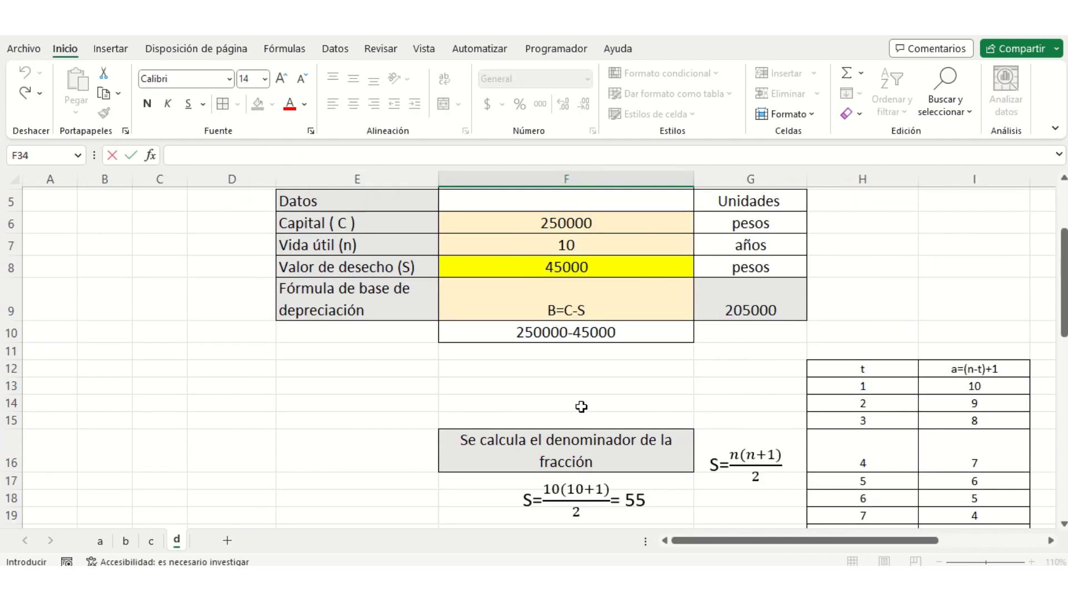
{"action": "type", "text": "2055"}
{"action": "scroll", "coordinate": [579, 409], "scroll_direction": "down", "scroll_amount": 7}
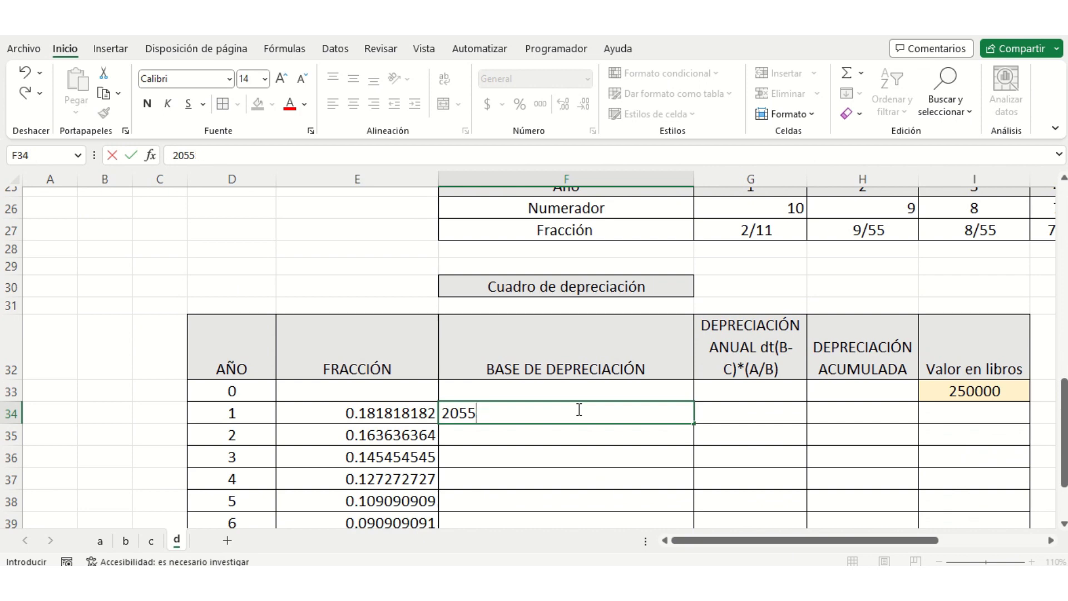
{"action": "type", "text": "000"}
{"action": "scroll", "coordinate": [610, 399], "scroll_direction": "up", "scroll_amount": 6}
{"action": "scroll", "coordinate": [629, 384], "scroll_direction": "down", "scroll_amount": 6}
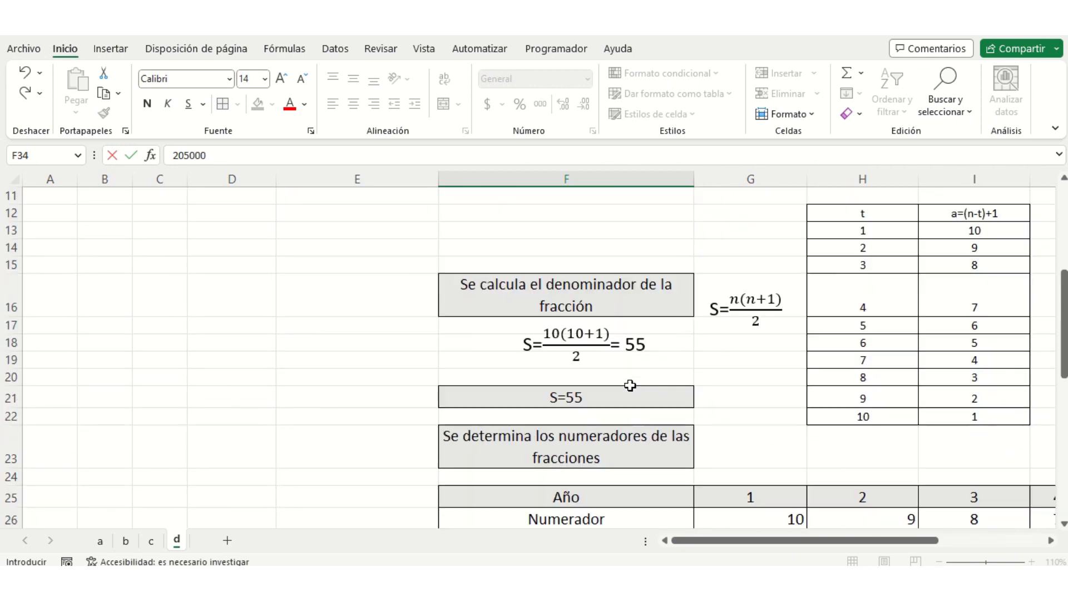
{"action": "key", "text": "ctrl+Return"}
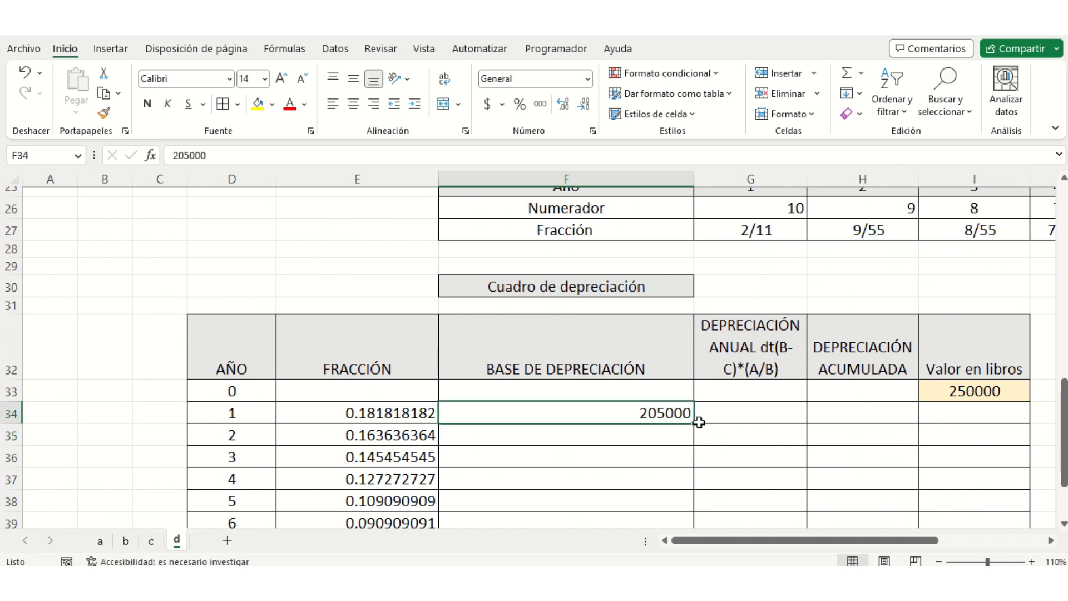
{"action": "left_click_drag", "start_coordinate": [694, 423], "coordinate": [687, 513]}
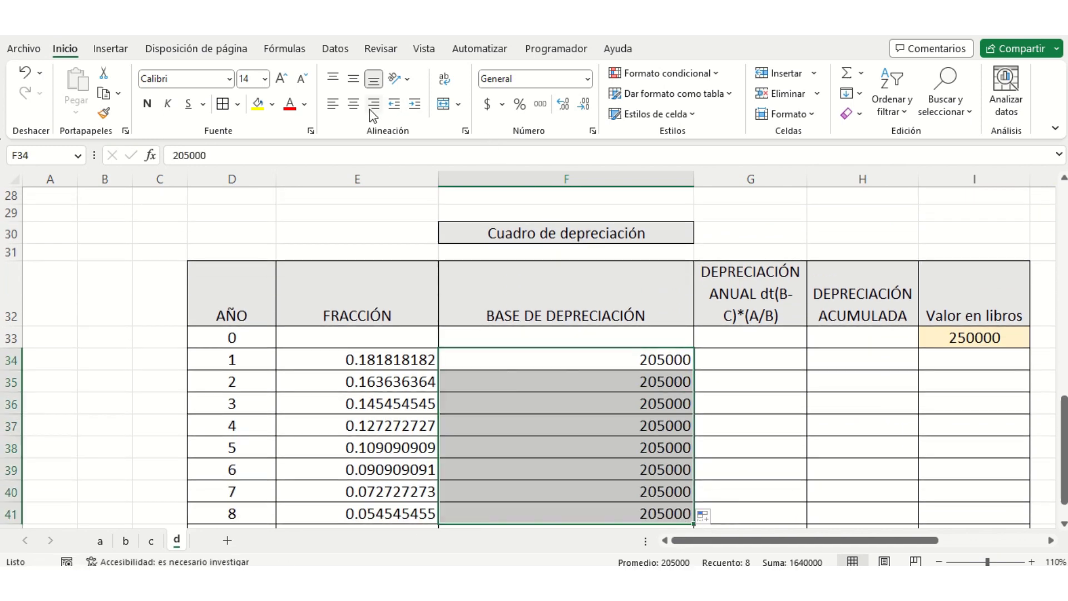
Center the depreciation base values in F34:F41 and copy them down through year 10 in F43
{"action": "left_click", "coordinate": [353, 104]}
{"action": "scroll", "coordinate": [752, 338], "scroll_direction": "down", "scroll_amount": 2}
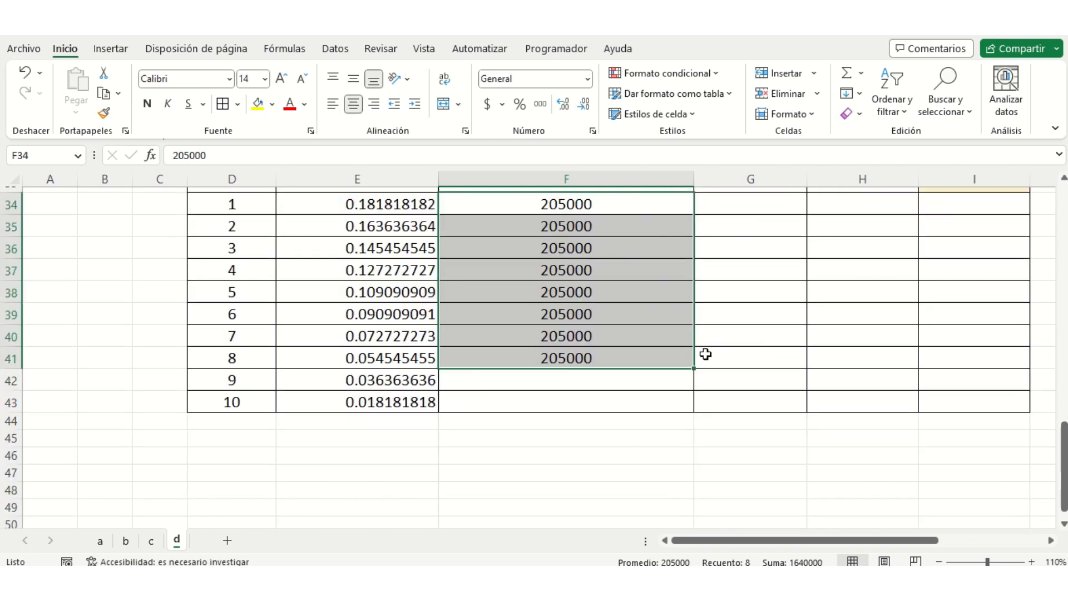
{"action": "left_click_drag", "start_coordinate": [696, 372], "coordinate": [695, 412]}
Center the contents of the depreciation table cells E34:I43 horizontally
{"action": "scroll", "coordinate": [798, 432], "scroll_direction": "up", "scroll_amount": 6}
{"action": "left_click_drag", "start_coordinate": [839, 540], "coordinate": [946, 540]}
{"action": "scroll", "coordinate": [200, 436], "scroll_direction": "left", "scroll_amount": 4}
{"action": "scroll", "coordinate": [639, 424], "scroll_direction": "down", "scroll_amount": 5}
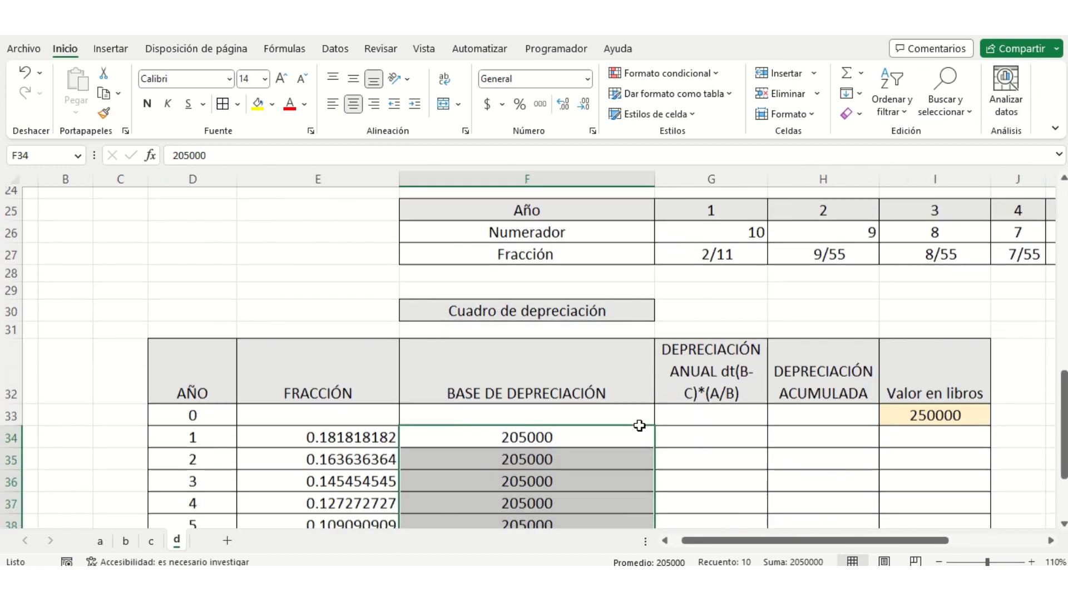
{"action": "left_click_drag", "start_coordinate": [360, 264], "coordinate": [902, 455]}
{"action": "left_click", "coordinate": [361, 104]}
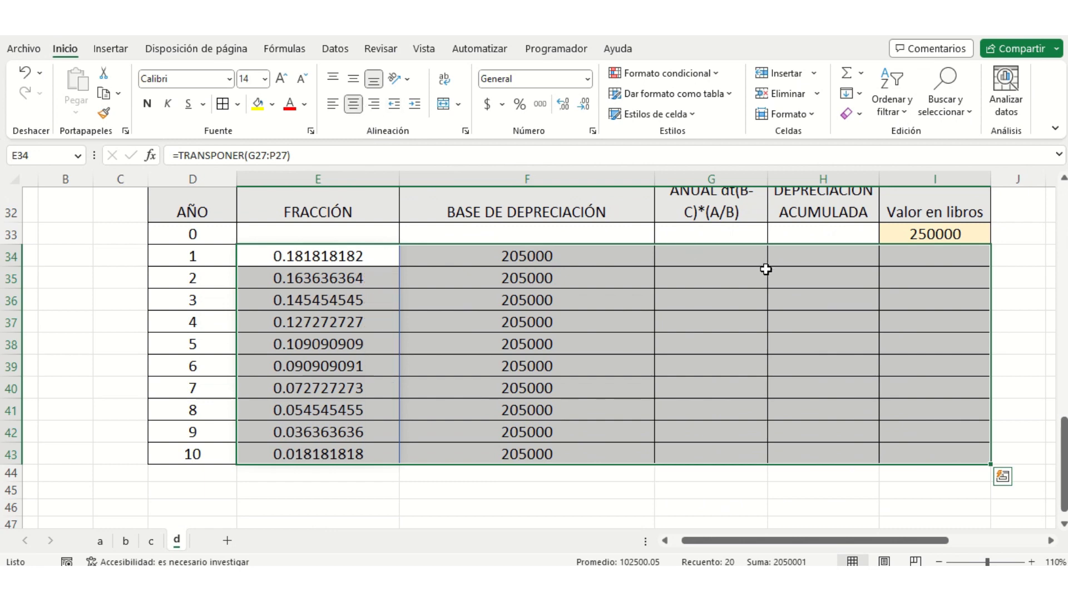
Calculate the year 1 annual depreciation in G34 with the formula =E34*F34
{"action": "double_click", "coordinate": [731, 257]}
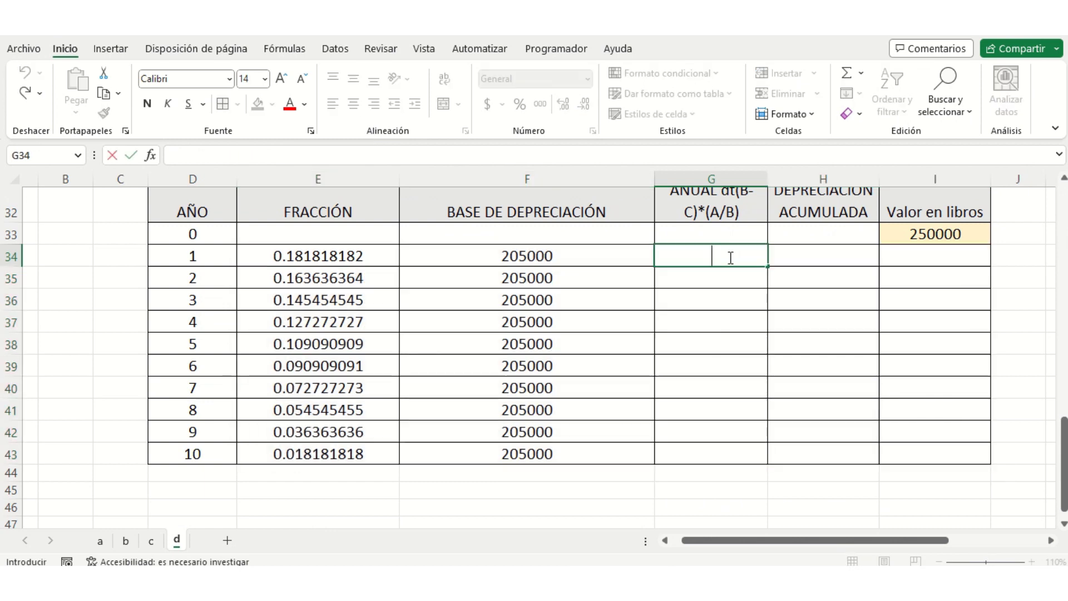
{"action": "type", "text": "="}
{"action": "left_click", "coordinate": [330, 262]}
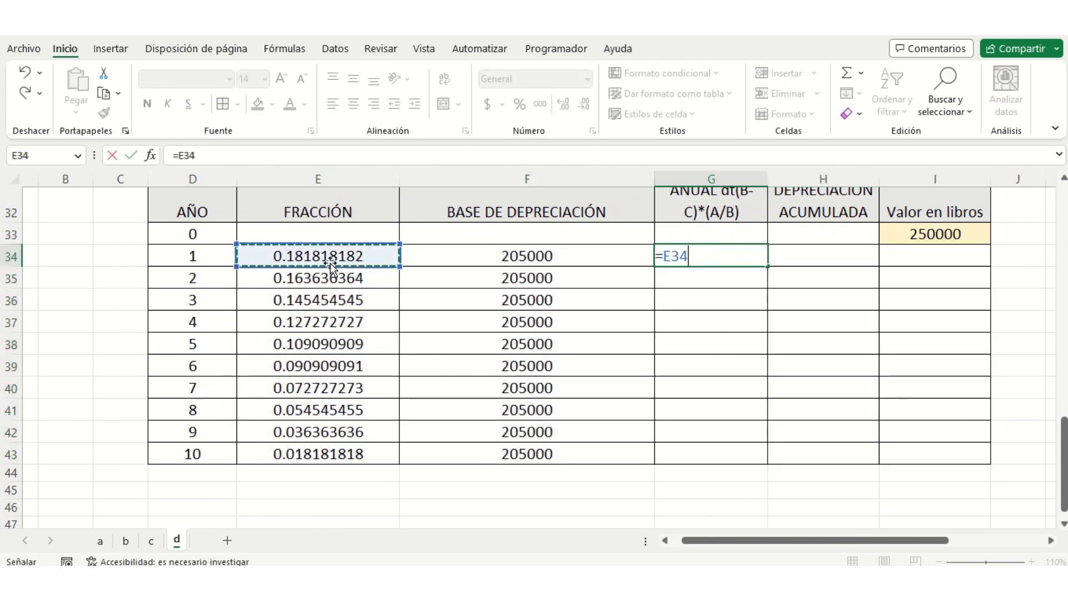
{"action": "type", "text": "*"}
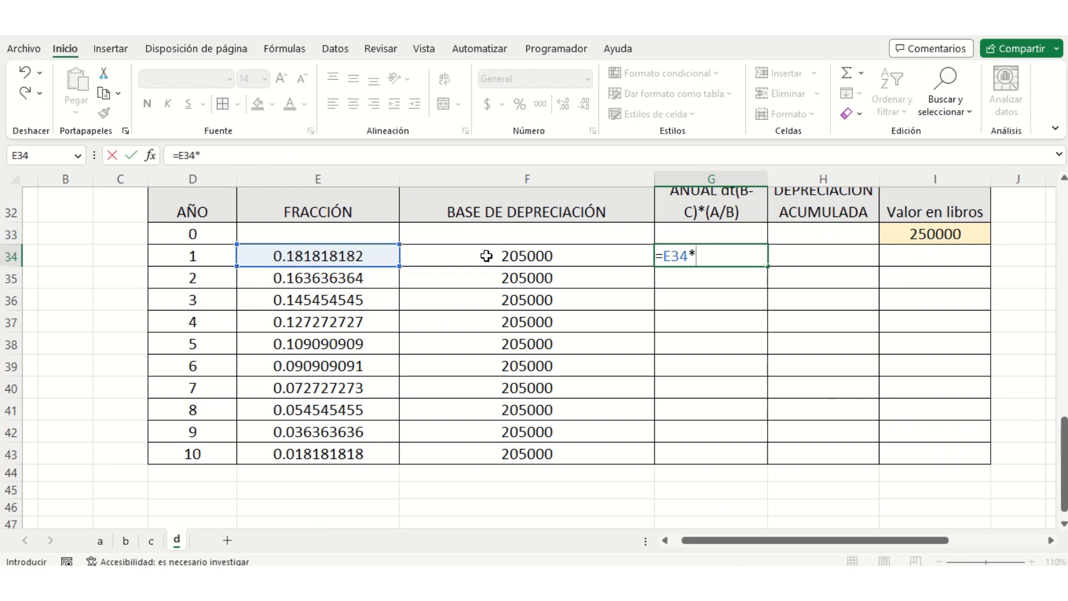
{"action": "scroll", "coordinate": [489, 248], "scroll_direction": "up", "scroll_amount": 1}
{"action": "scroll", "coordinate": [470, 285], "scroll_direction": "down", "scroll_amount": 1}
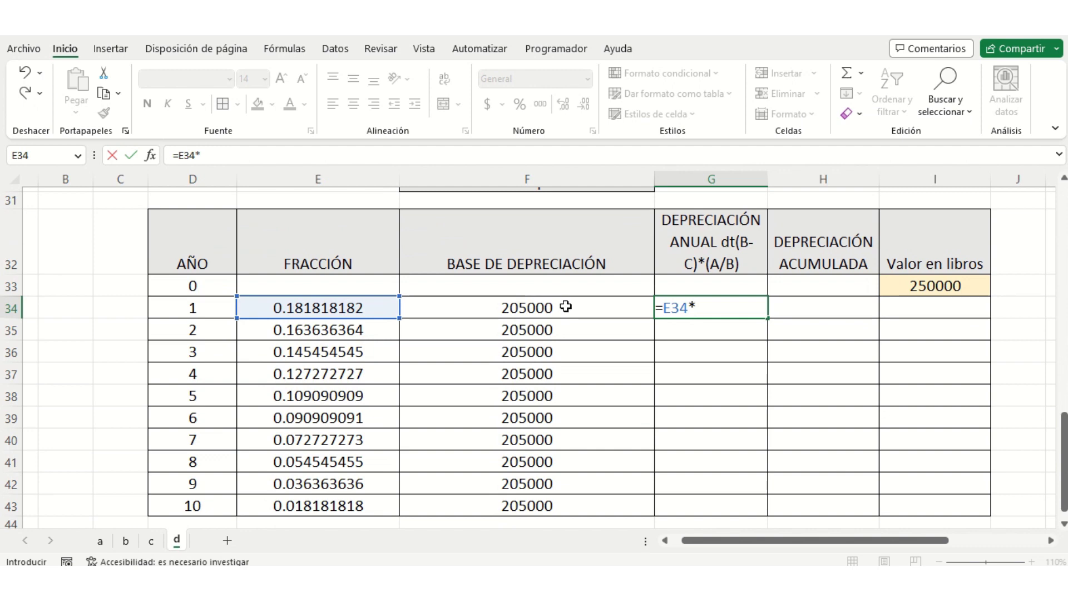
{"action": "left_click", "coordinate": [566, 306]}
{"action": "key", "text": "Return"}
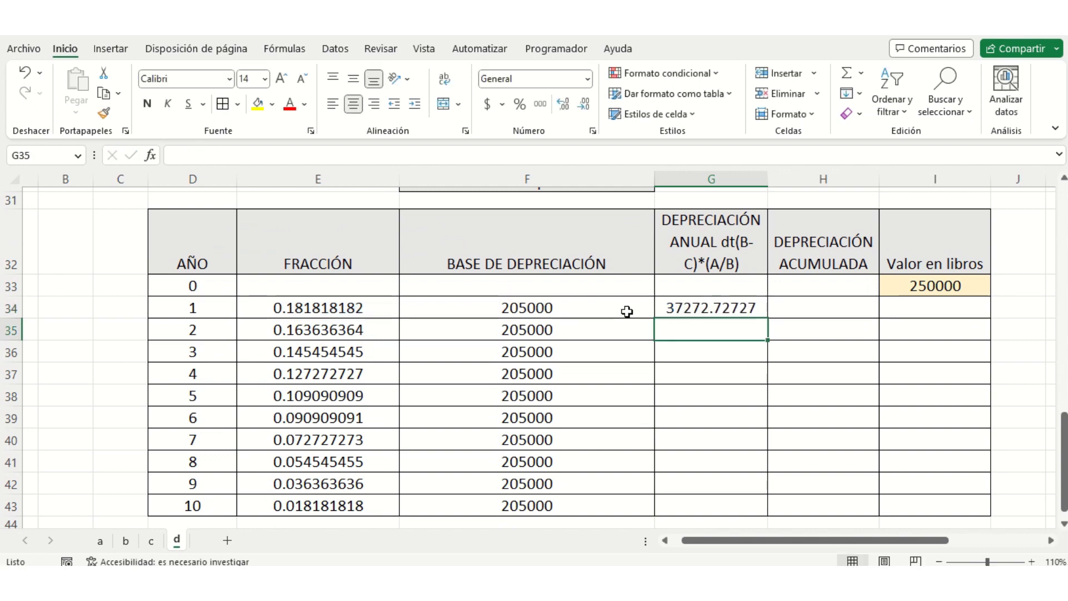
Fill the annual depreciation formula from G34 down to year 10 in G43 and check the copied formula in G35
{"action": "left_click", "coordinate": [755, 306]}
{"action": "left_click_drag", "start_coordinate": [767, 318], "coordinate": [753, 510]}
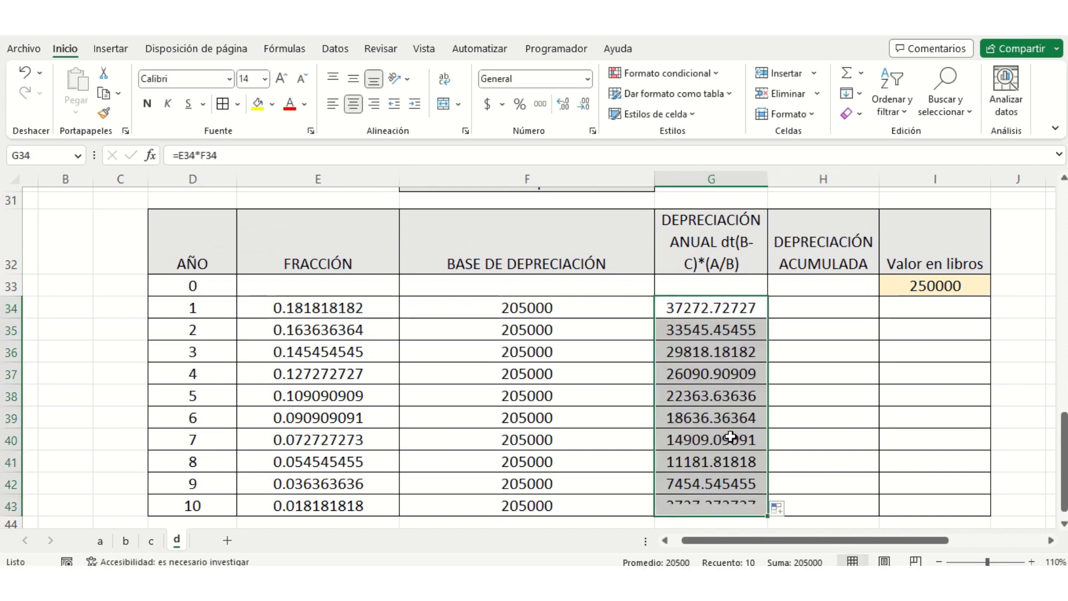
{"action": "left_click", "coordinate": [724, 440]}
{"action": "left_click", "coordinate": [716, 330]}
{"action": "double_click", "coordinate": [716, 330]}
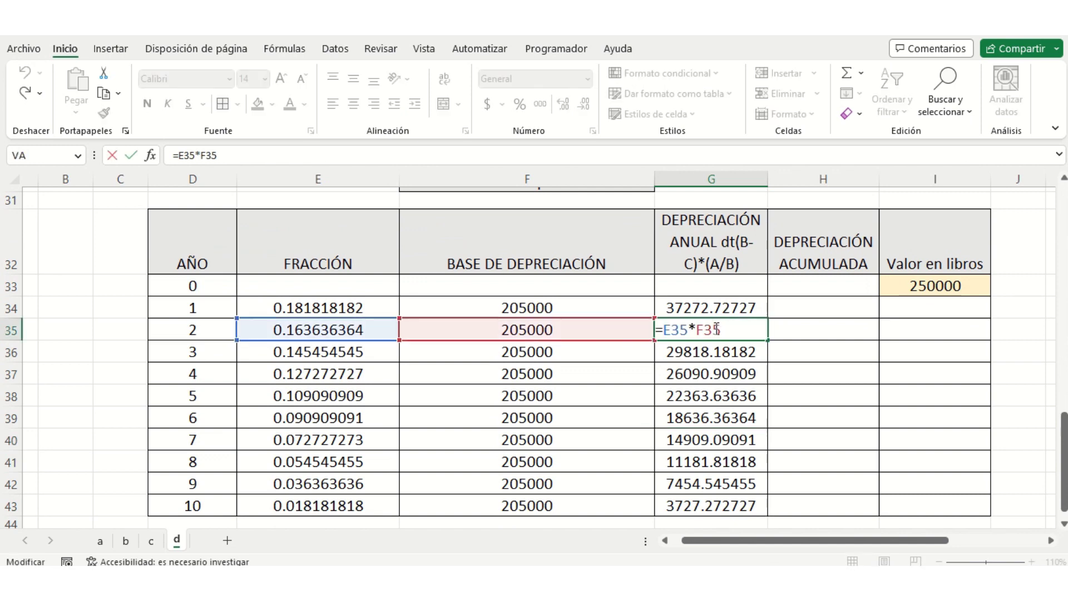
{"action": "key", "text": "Return"}
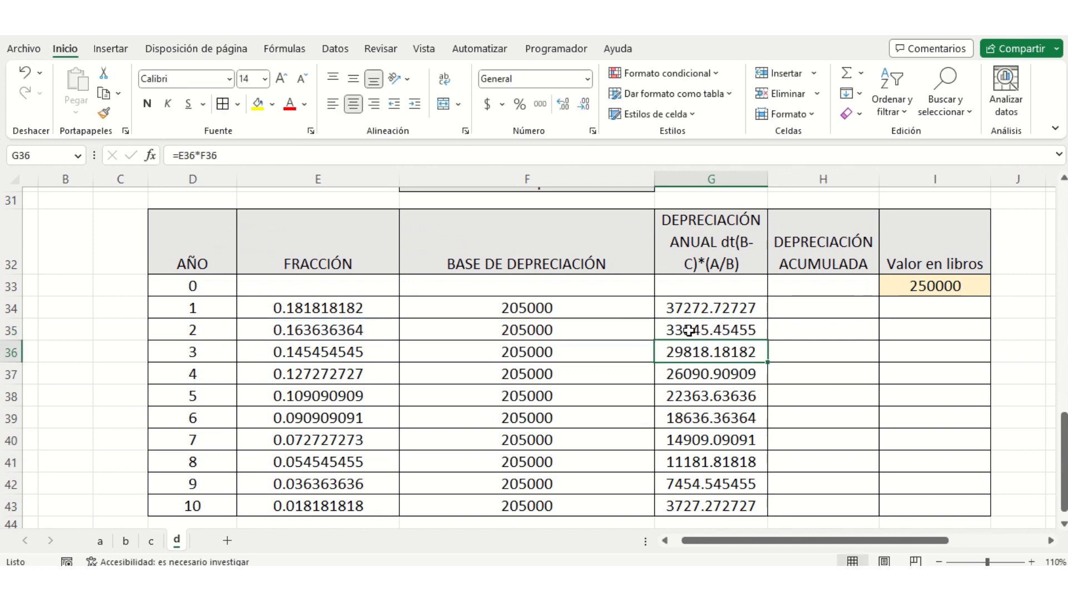
Set the year 1 accumulated depreciation in H34 equal to the annual depreciation with =G34
{"action": "scroll", "coordinate": [475, 295], "scroll_direction": "up", "scroll_amount": 3}
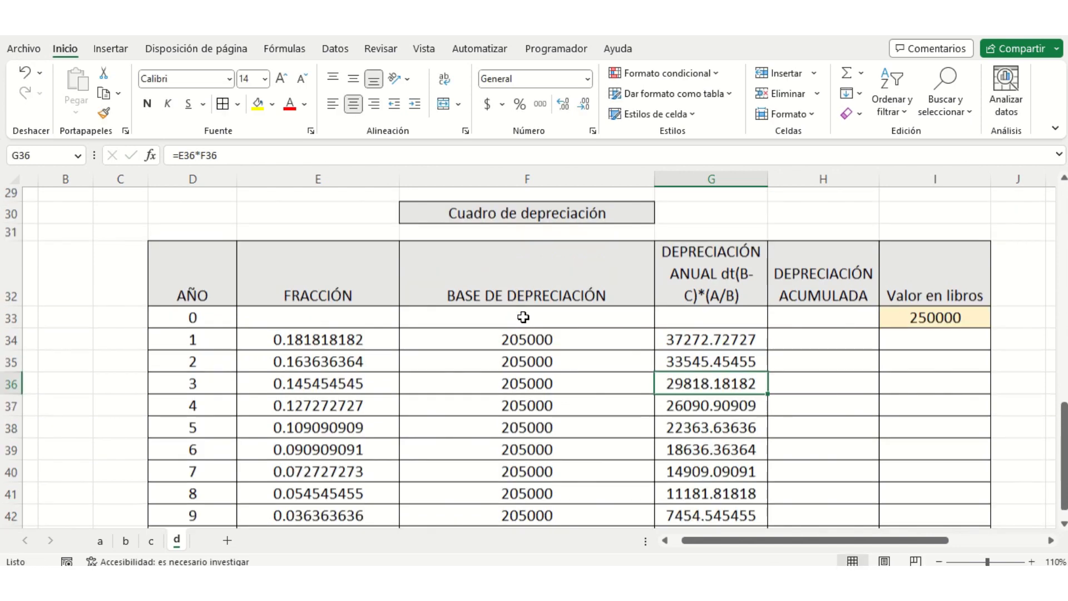
{"action": "scroll", "coordinate": [520, 310], "scroll_direction": "down", "scroll_amount": 2}
{"action": "left_click", "coordinate": [830, 361]}
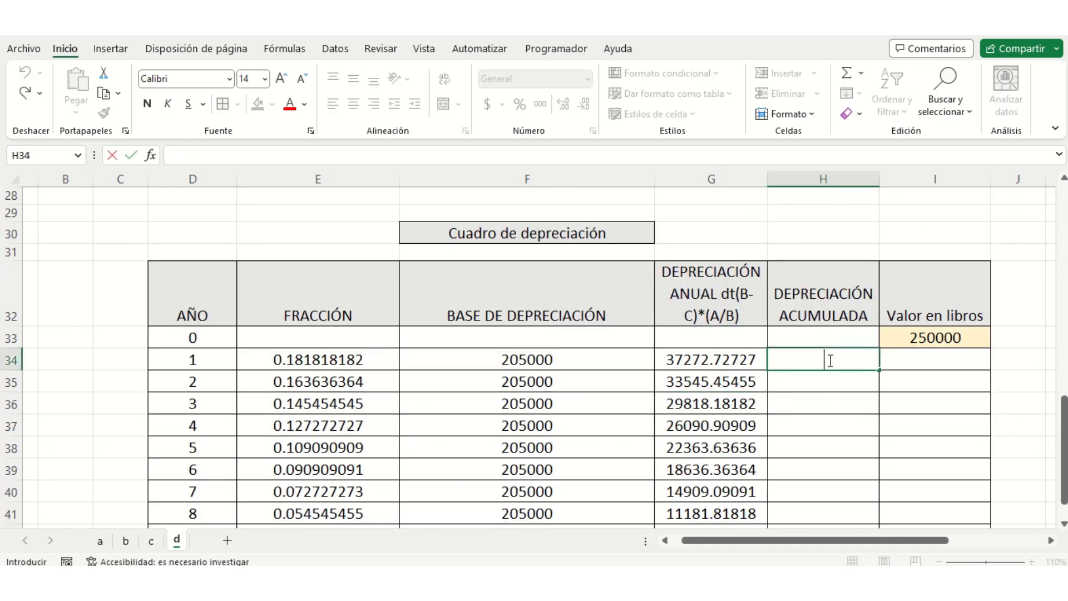
{"action": "type", "text": "="}
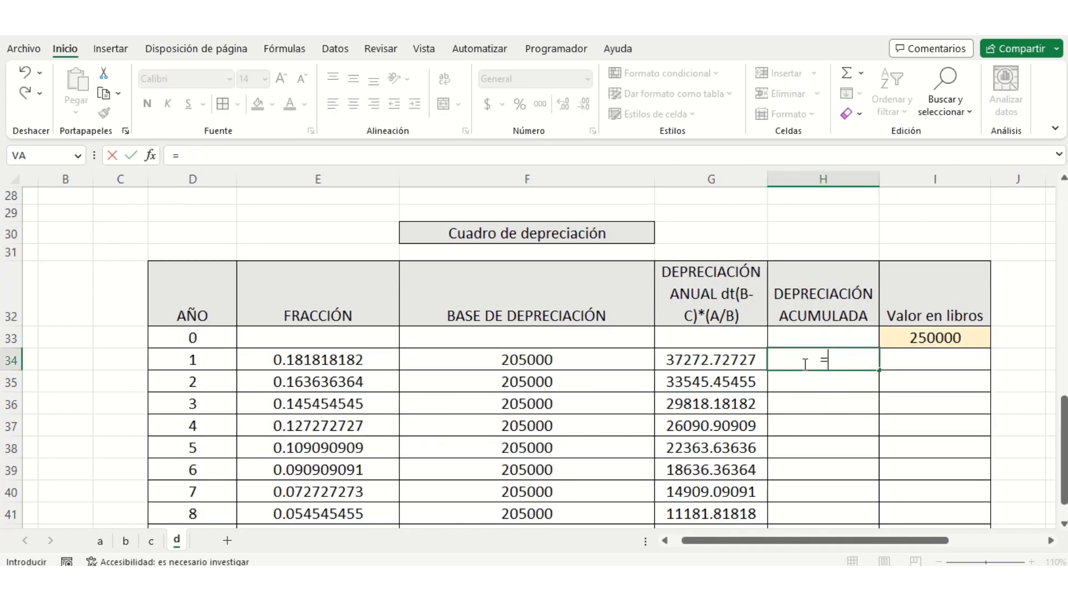
{"action": "left_click", "coordinate": [753, 356]}
{"action": "key", "text": "Return"}
Calculate the year 2 accumulated depreciation in H35 with the formula =H34+G35
{"action": "double_click", "coordinate": [810, 377]}
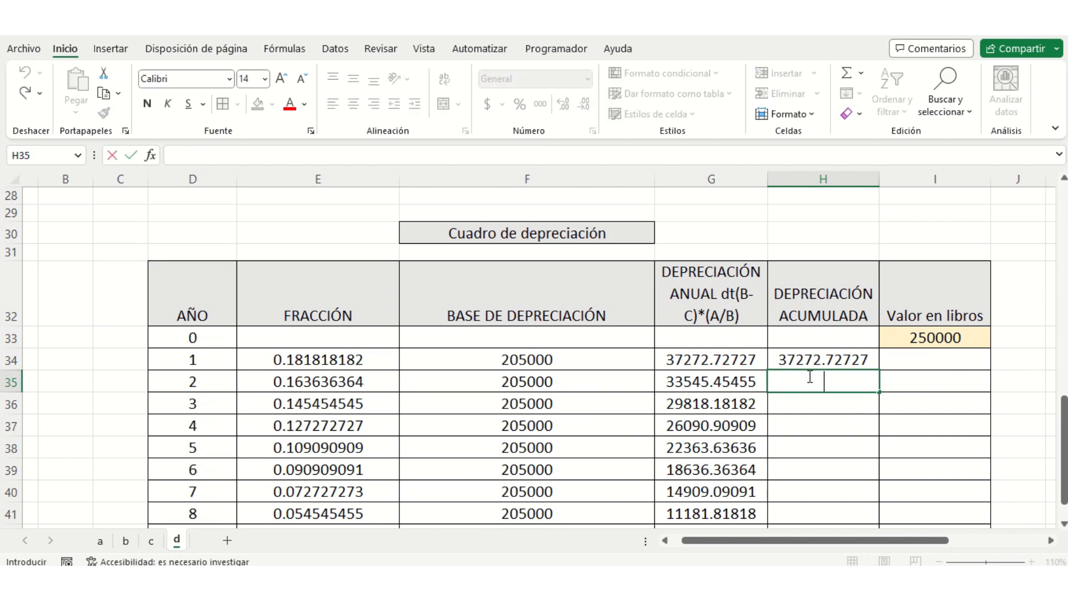
{"action": "type", "text": "="}
{"action": "left_click", "coordinate": [816, 358]}
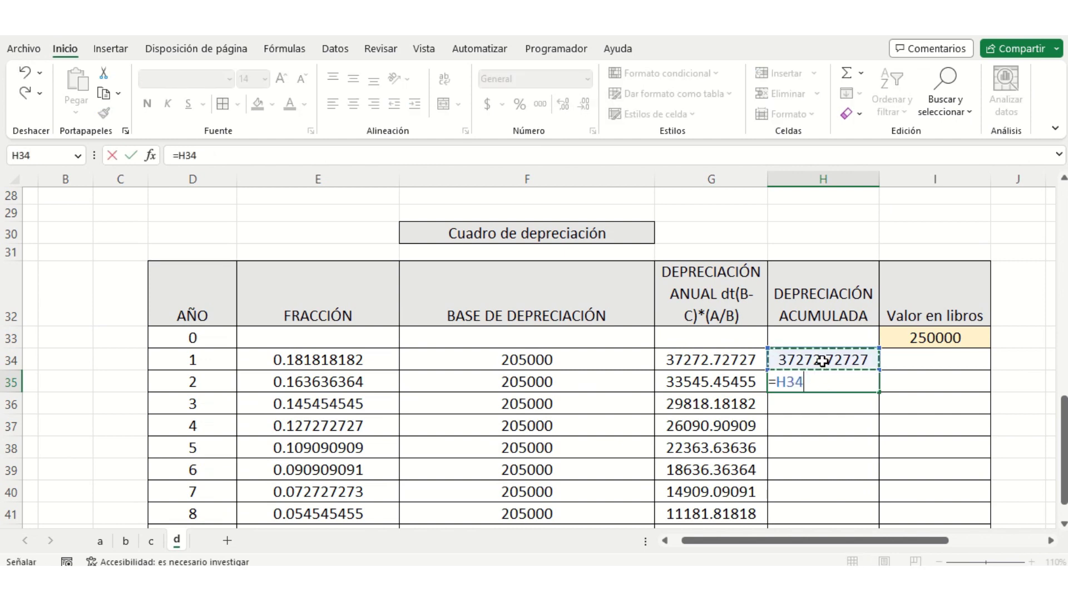
{"action": "type", "text": "+"}
{"action": "left_click", "coordinate": [742, 383]}
{"action": "key", "text": "Return"}
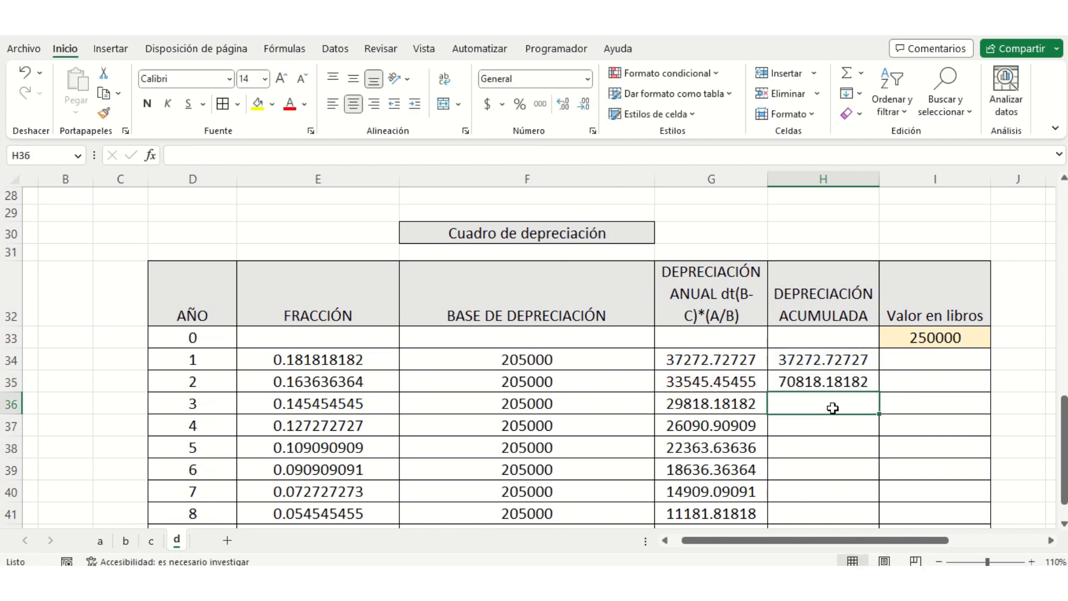
Calculate the year 3 accumulated depreciation in H36 with the formula =H35+G36
{"action": "type", "text": "="}
{"action": "left_click", "coordinate": [828, 383]}
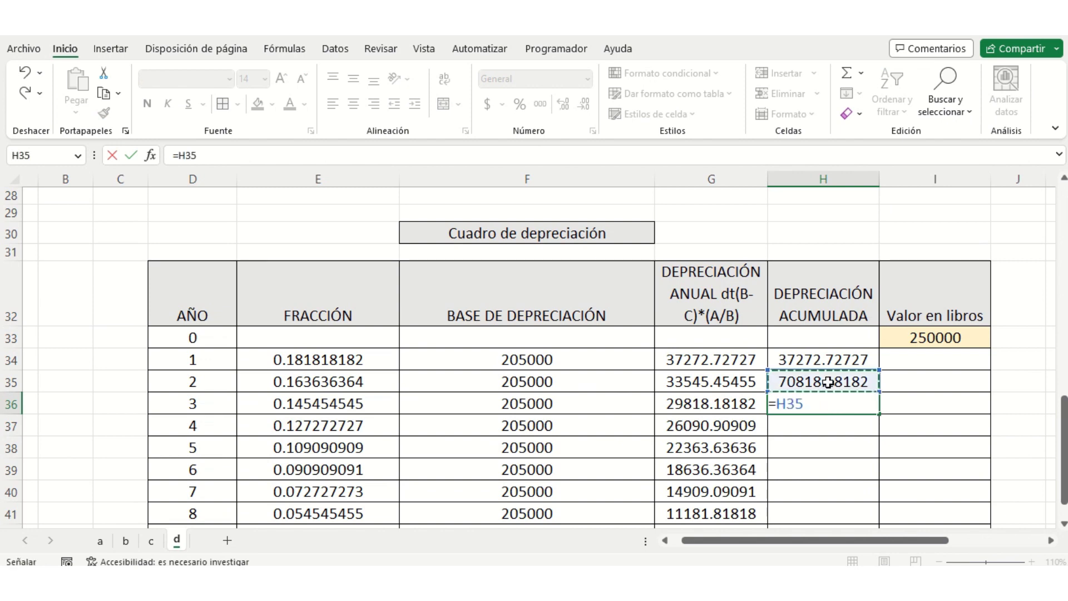
{"action": "type", "text": "+"}
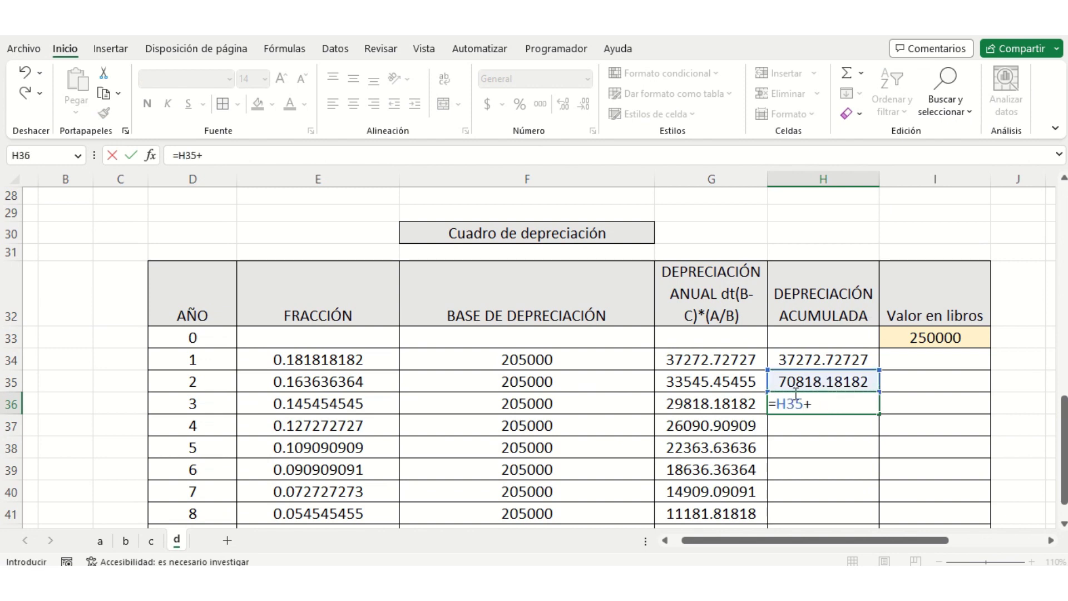
{"action": "left_click", "coordinate": [744, 410]}
{"action": "key", "text": "Return"}
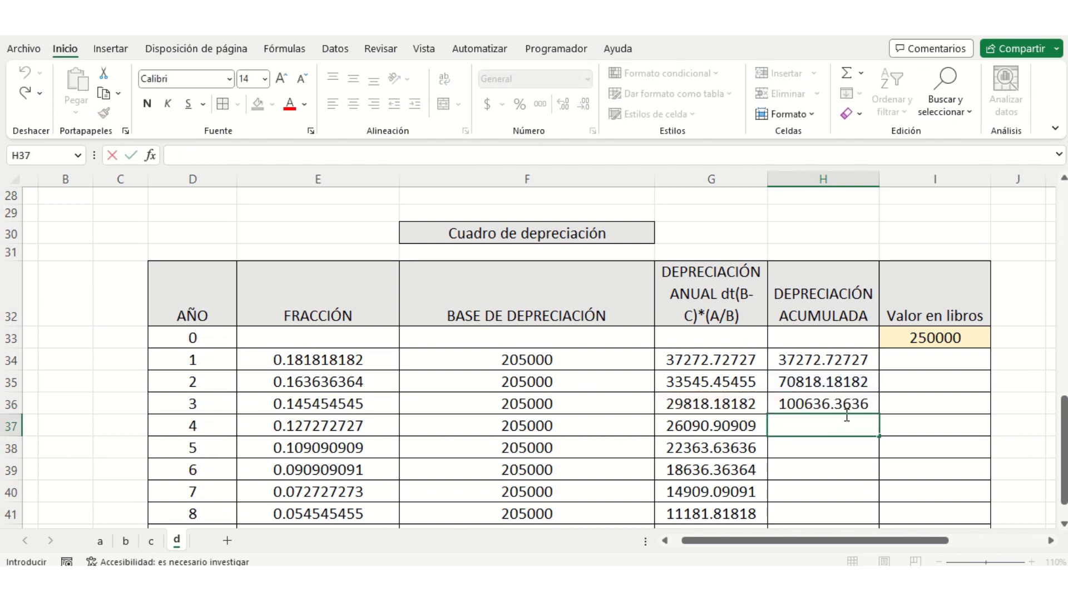
Fill the accumulated depreciation formula from H36 down to year 10 in H43
{"action": "left_click", "coordinate": [860, 406]}
{"action": "left_click_drag", "start_coordinate": [879, 414], "coordinate": [854, 500]}
{"action": "left_click", "coordinate": [854, 501]}
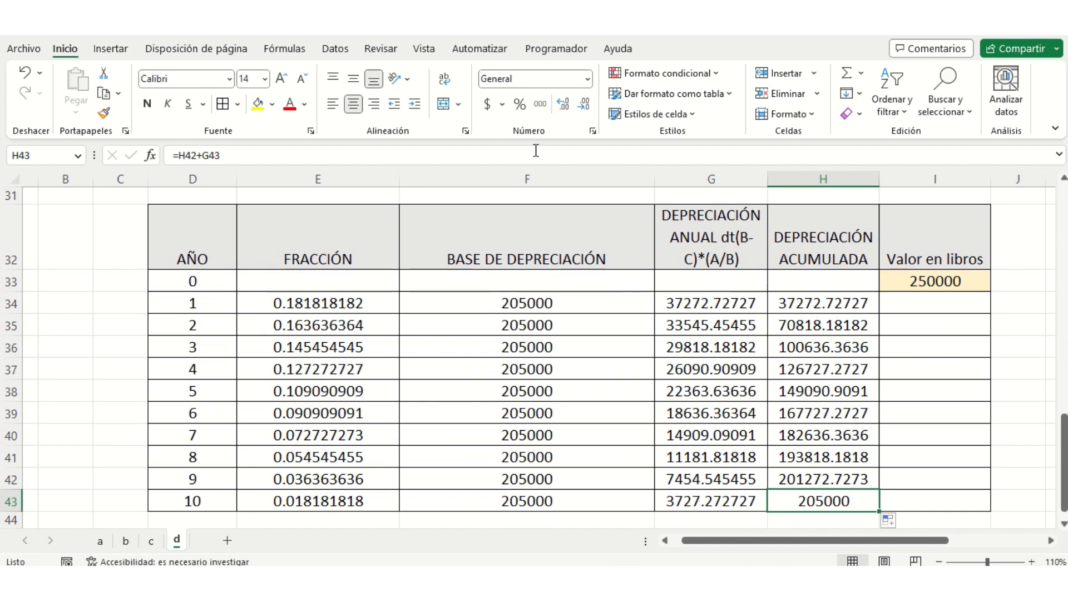
Calculate the year 1 book value in I34 of the Valor en libros column with the formula =I33-G34
{"action": "scroll", "coordinate": [534, 339], "scroll_direction": "up", "scroll_amount": 9}
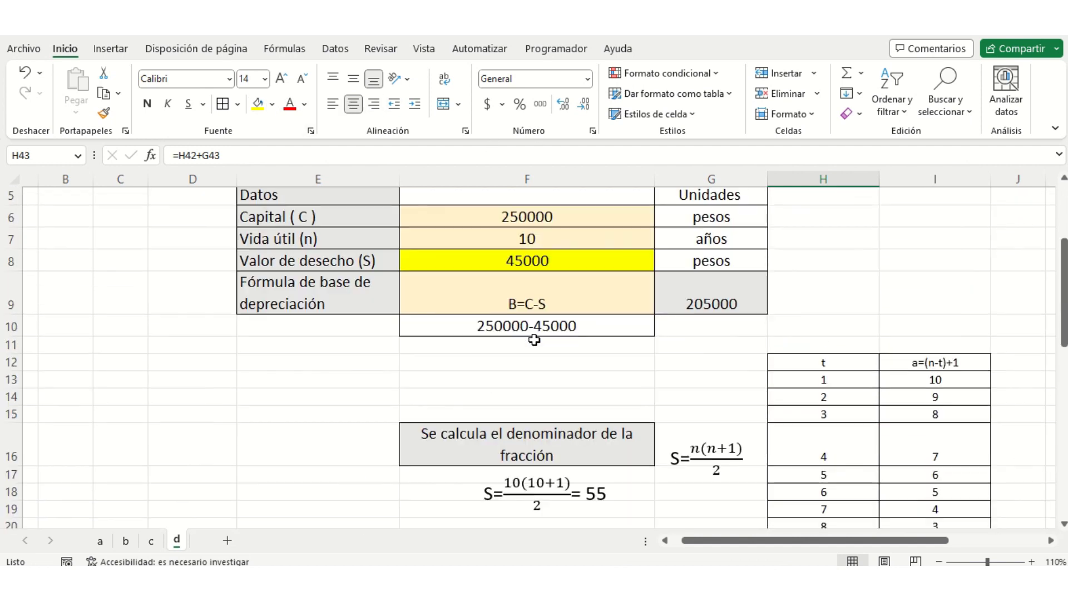
{"action": "scroll", "coordinate": [618, 339], "scroll_direction": "down", "scroll_amount": 7}
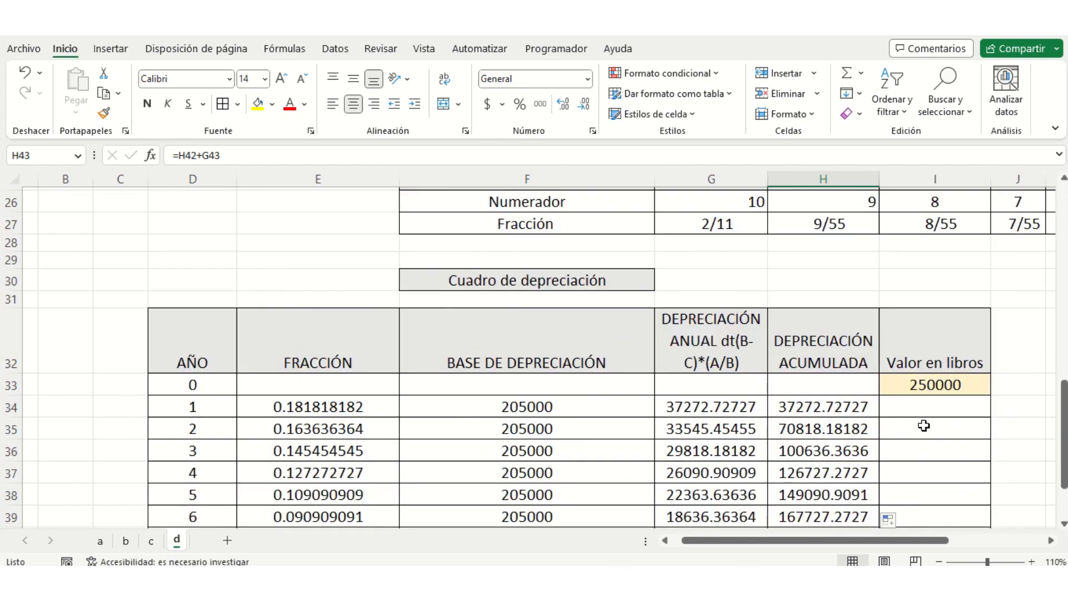
{"action": "scroll", "coordinate": [751, 369], "scroll_direction": "down", "scroll_amount": 2}
{"action": "left_click", "coordinate": [934, 304]}
{"action": "type", "text": "="}
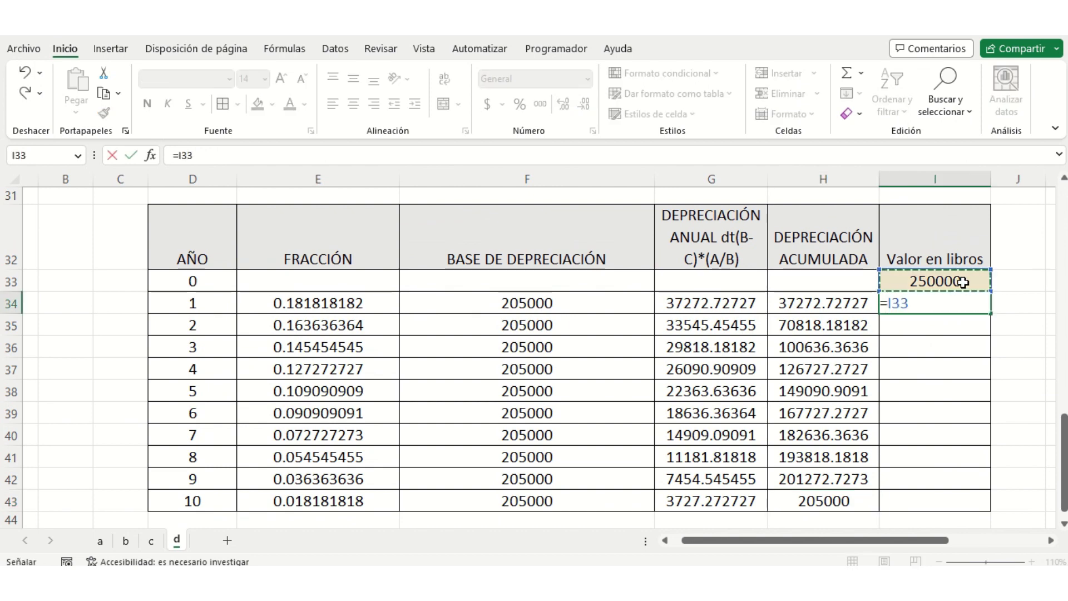
{"action": "type", "text": "-"}
{"action": "left_click", "coordinate": [748, 303]}
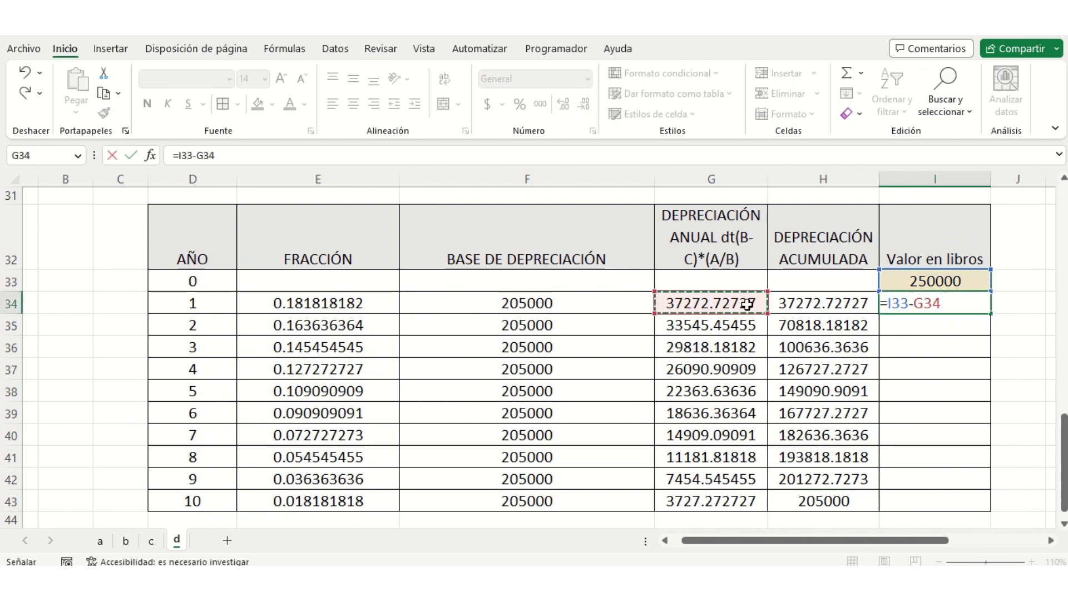
{"action": "key", "text": "Return"}
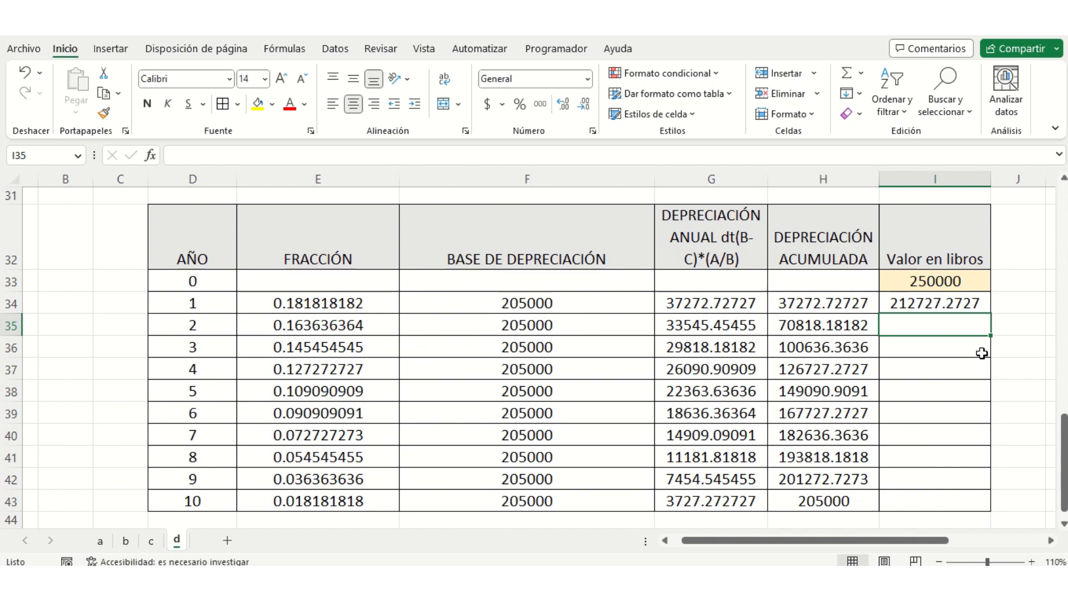
Fill the book value formula from I34 down to year 10 in I43
{"action": "left_click", "coordinate": [982, 306]}
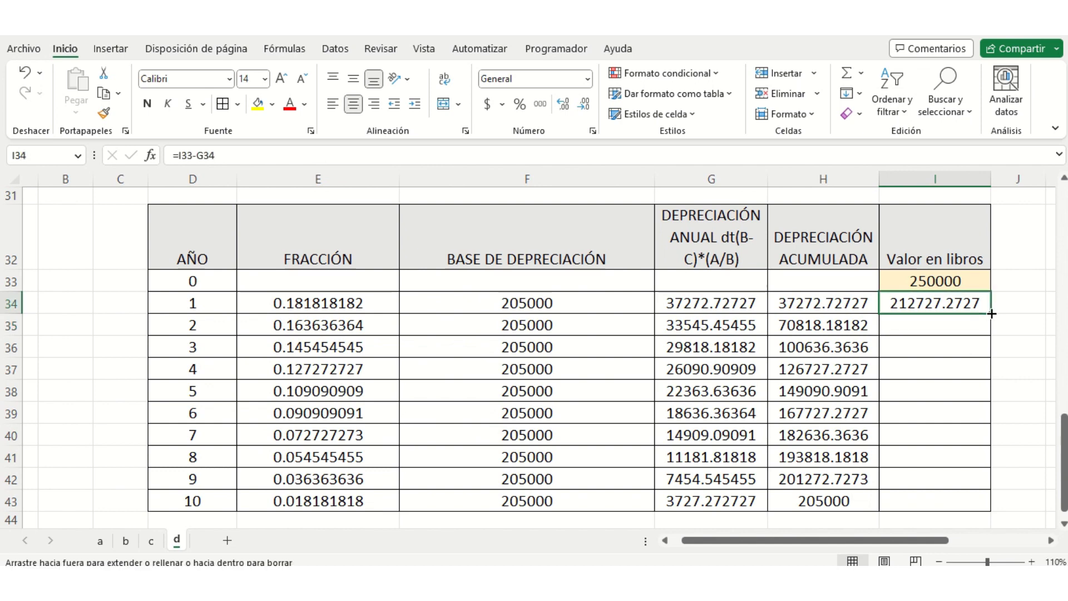
{"action": "left_click_drag", "start_coordinate": [992, 314], "coordinate": [975, 505]}
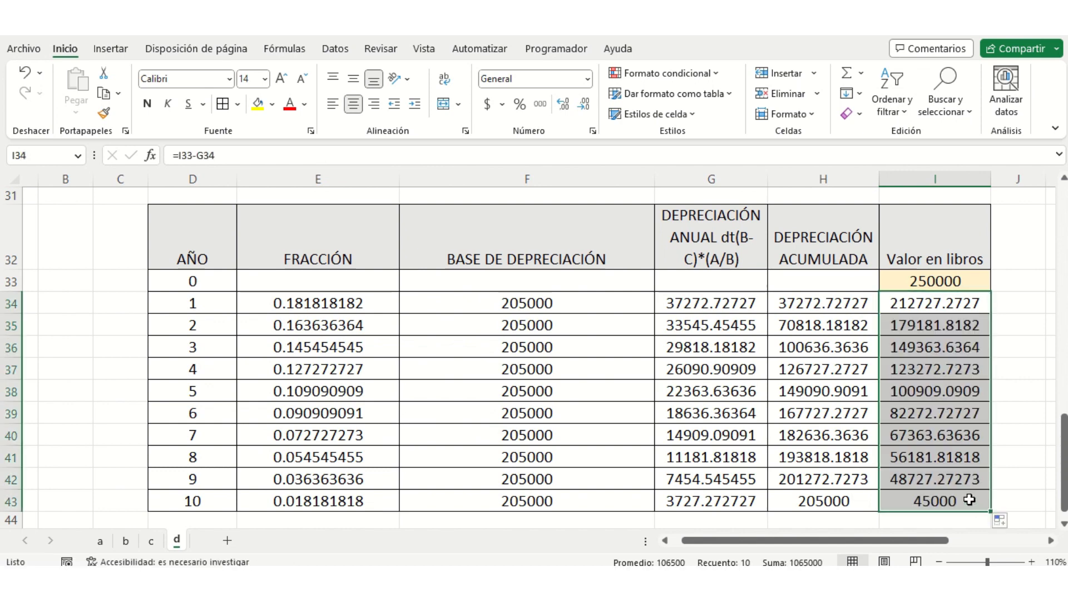
{"action": "left_click", "coordinate": [970, 500]}
{"action": "scroll", "coordinate": [534, 321], "scroll_direction": "up", "scroll_amount": 3}
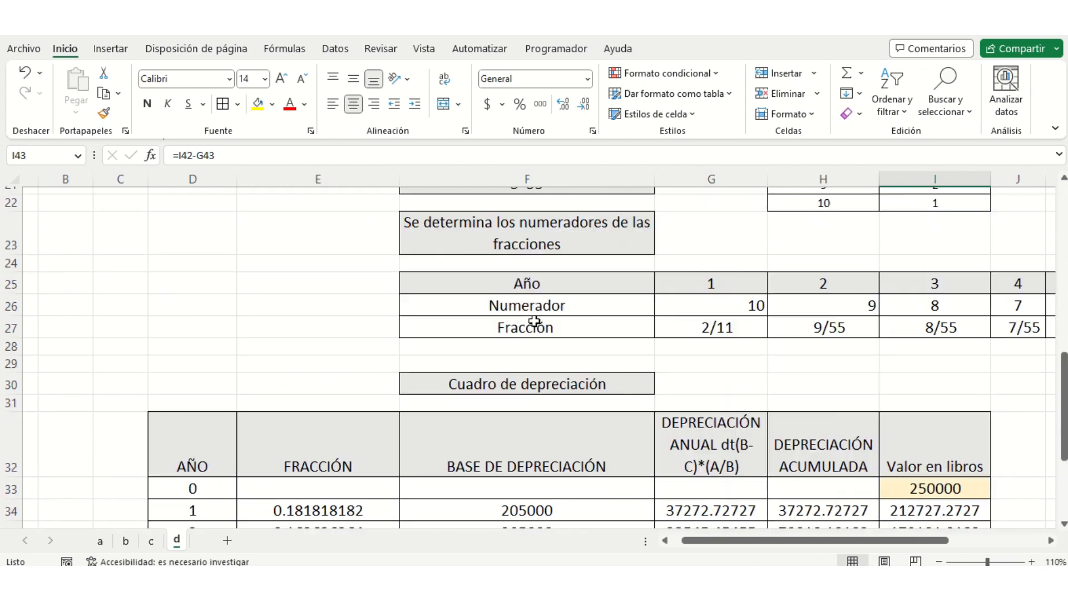
{"action": "scroll", "coordinate": [535, 321], "scroll_direction": "up", "scroll_amount": 6}
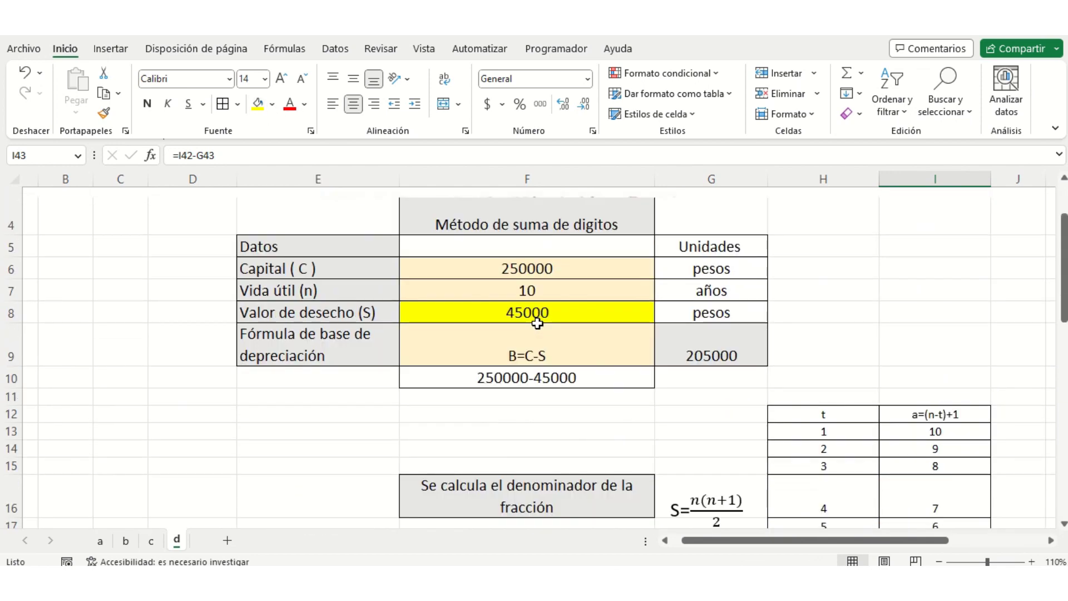
{"action": "scroll", "coordinate": [537, 323], "scroll_direction": "down", "scroll_amount": 9}
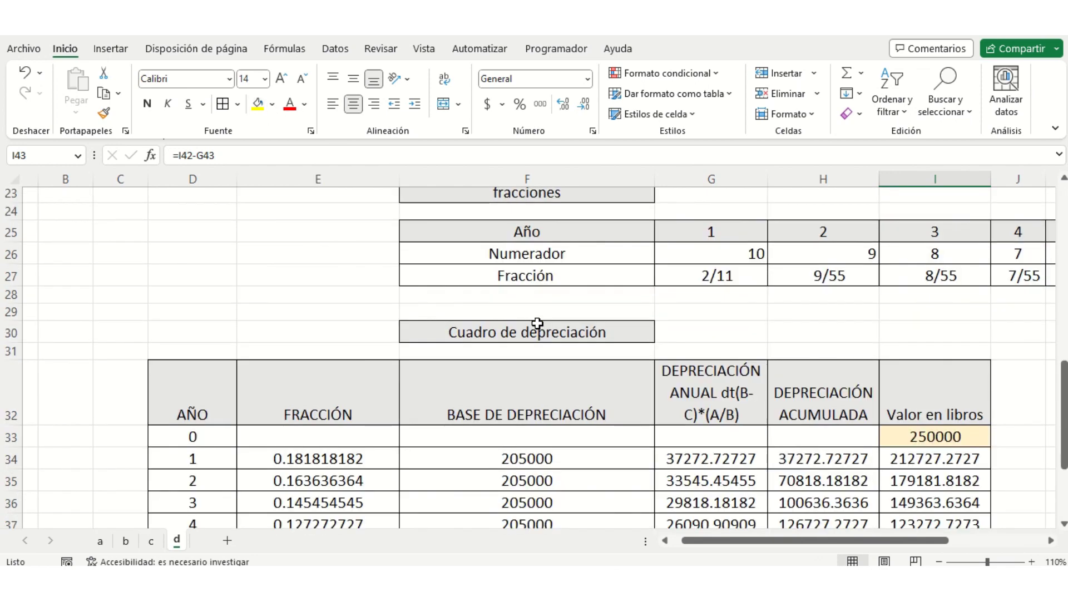
{"action": "scroll", "coordinate": [537, 323], "scroll_direction": "up", "scroll_amount": 10}
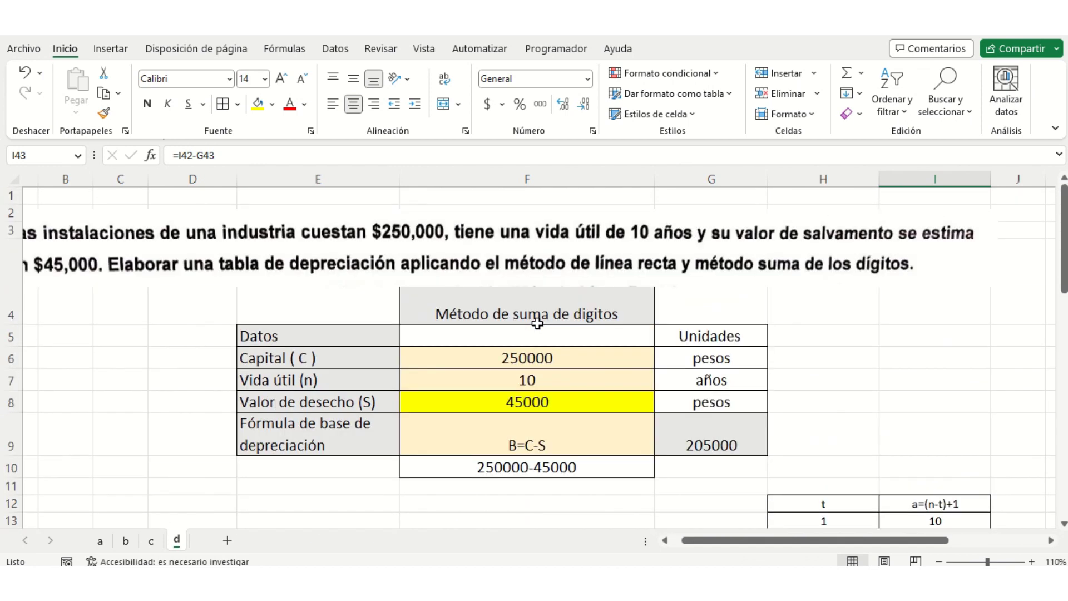
{"action": "mouse_move", "coordinate": [419, 38]}
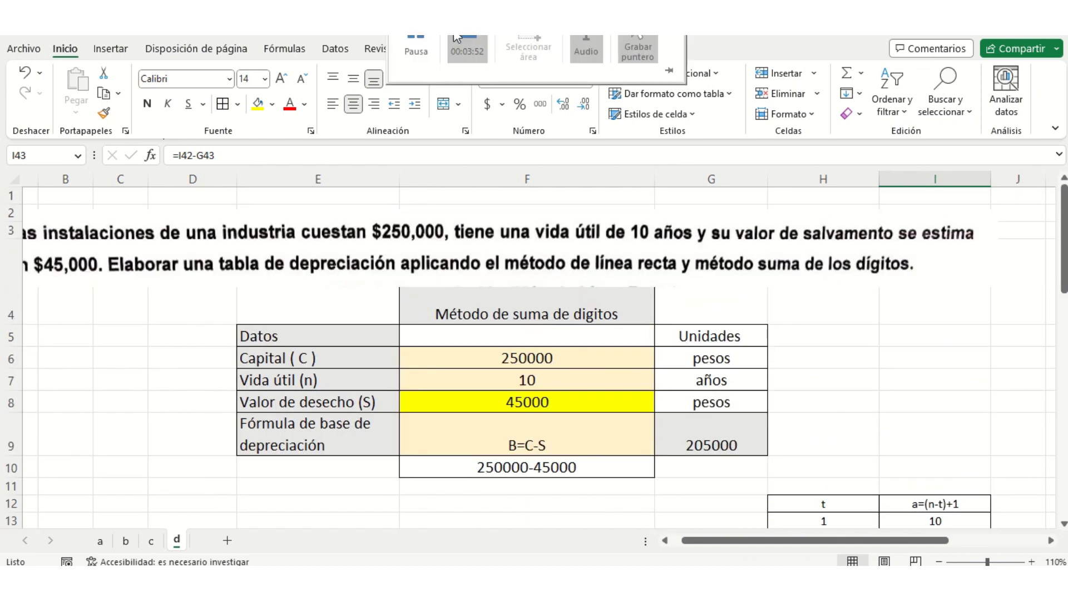